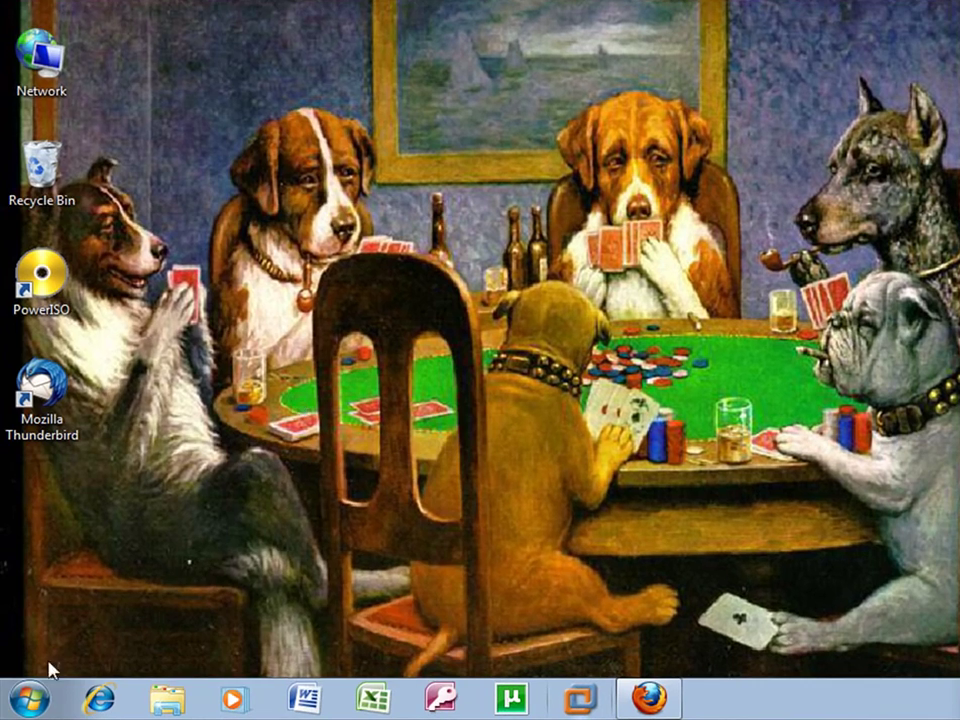
Open the network computer SEVEN and view the printer and folders it shares
click(30, 695)
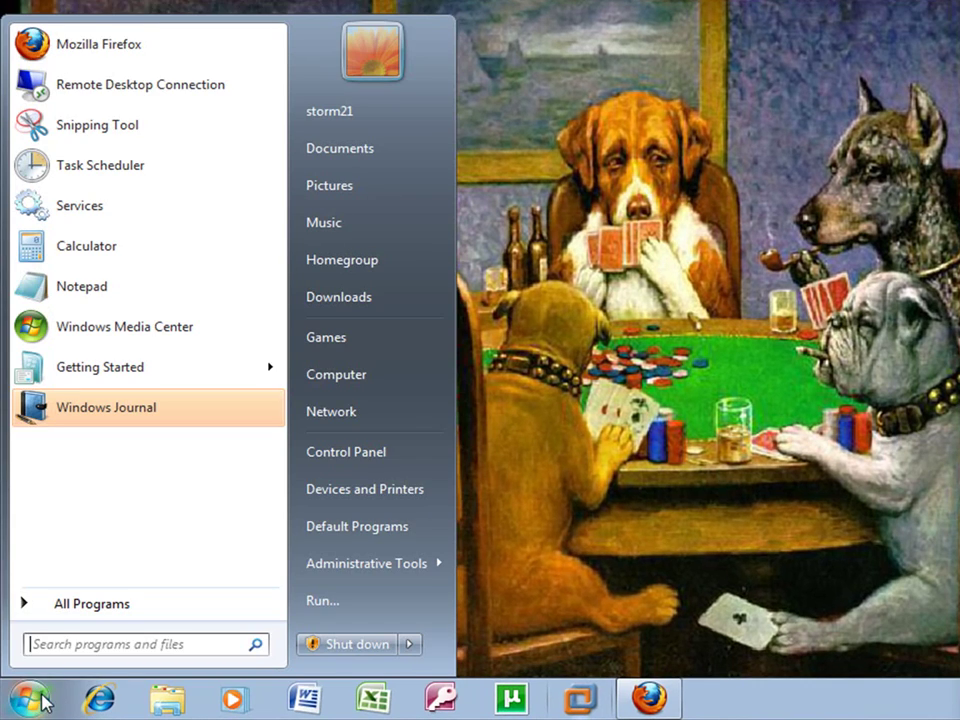
click(369, 416)
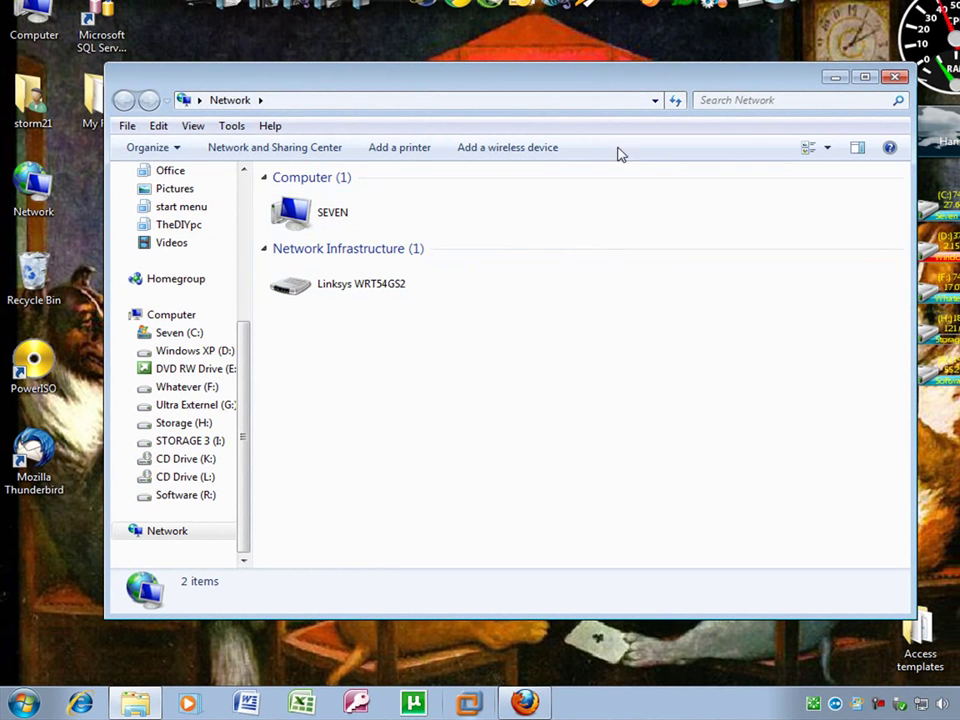
double_click(340, 212)
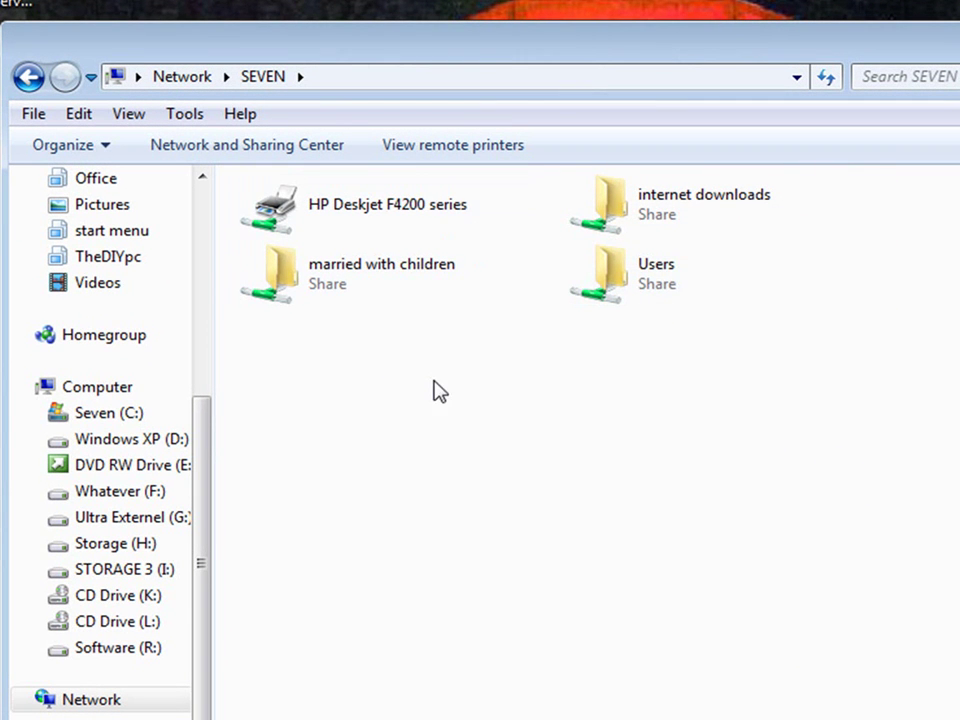
drag(509, 60, 647, 99)
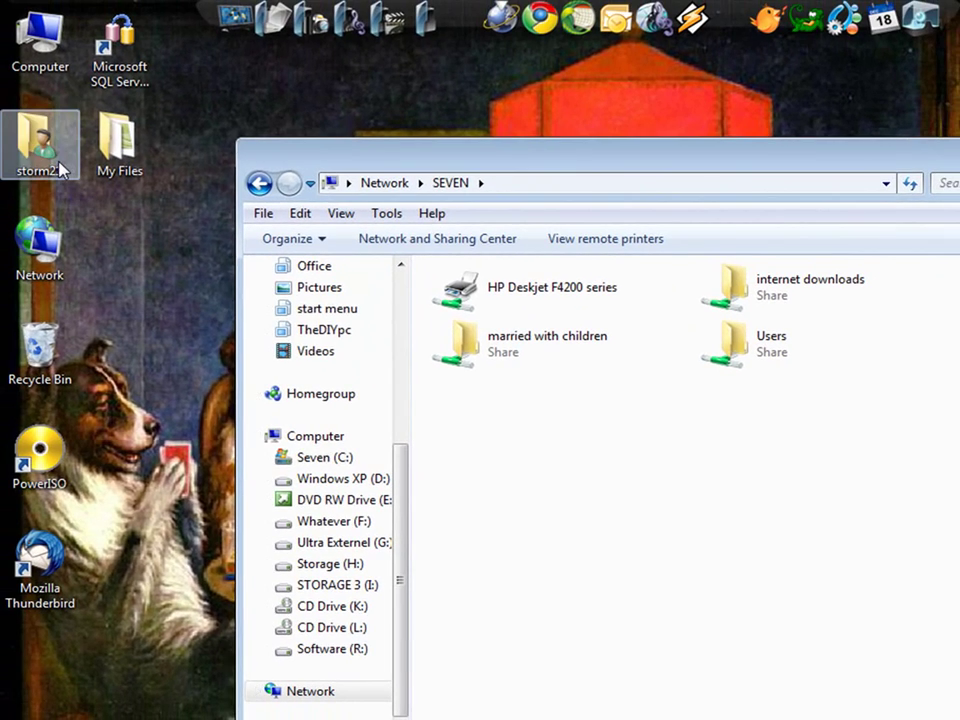
Open the user's profile folder and look at the computer's drives in a separate window, closing that window again
double_click(38, 145)
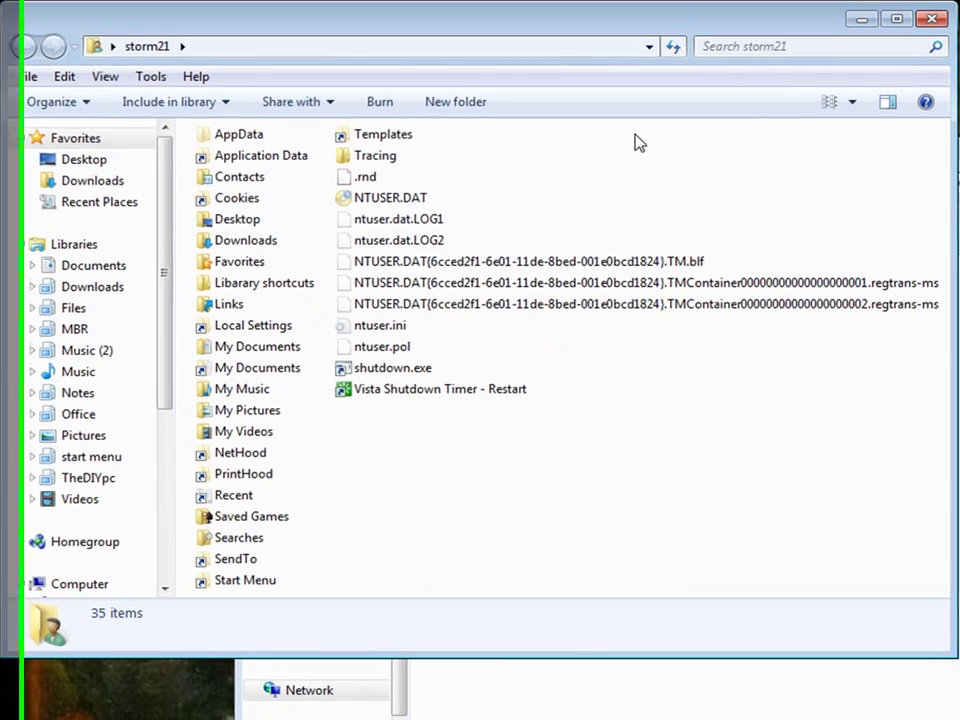
key(super)
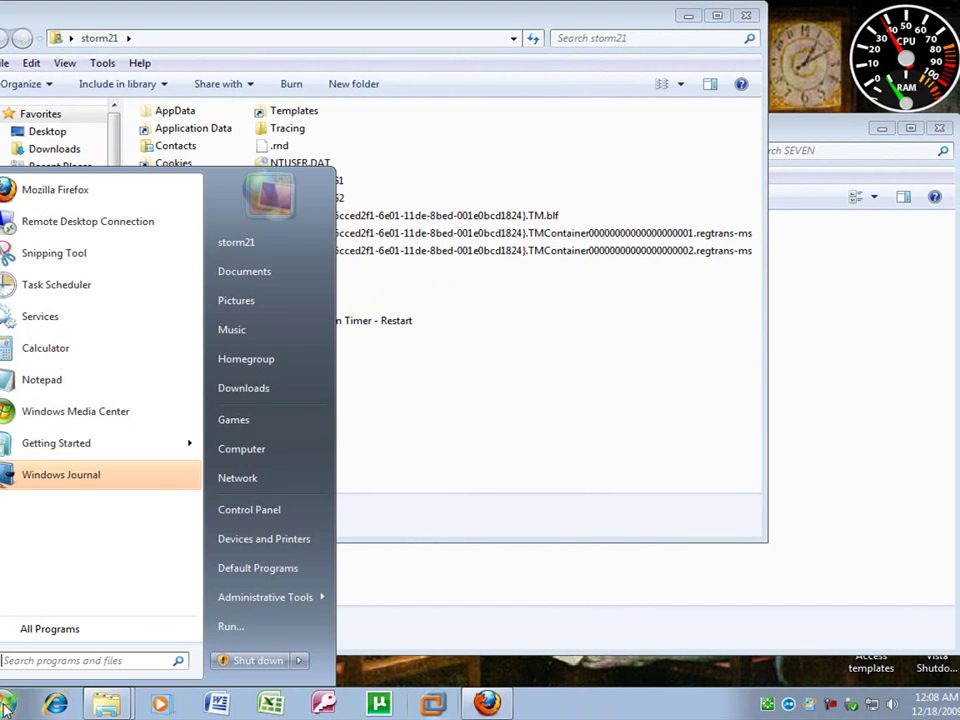
click(266, 449)
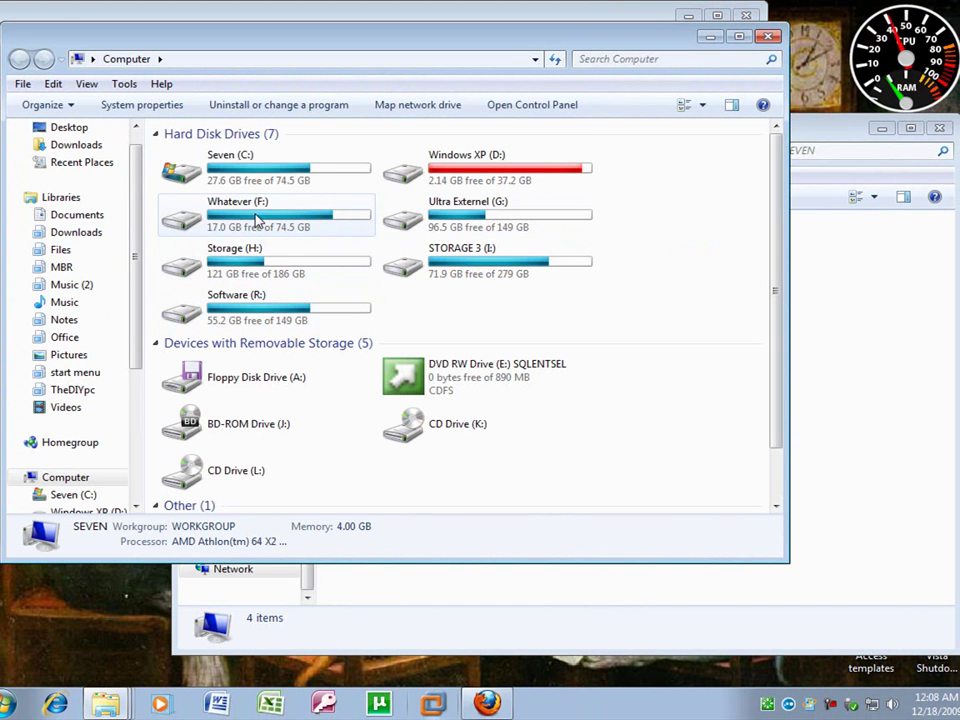
click(764, 37)
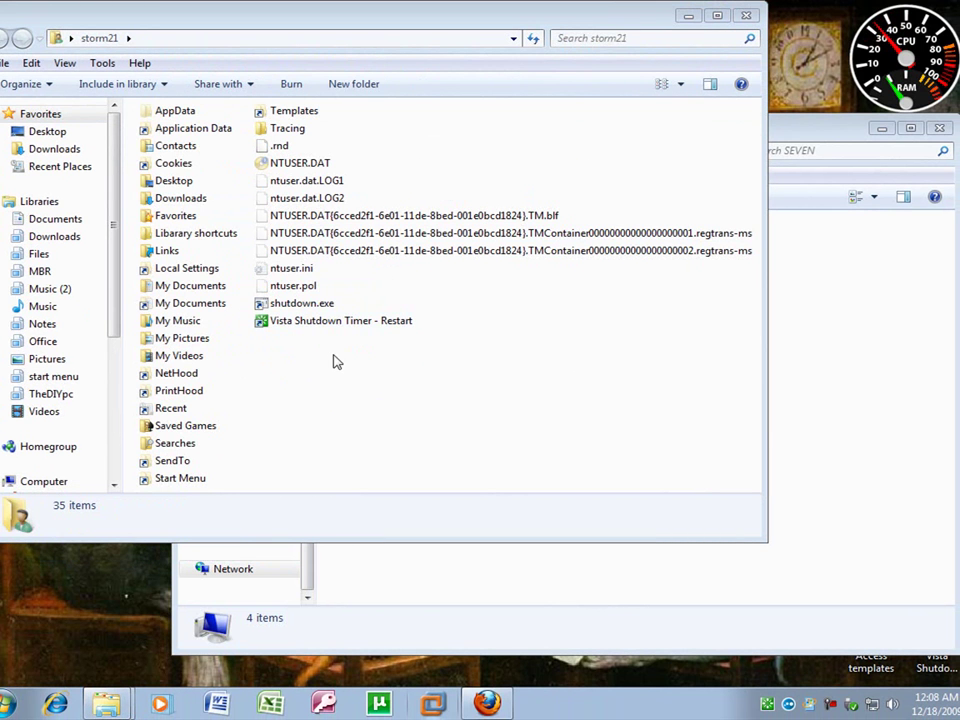
Turn on sharing for the My Pictures folder in its Advanced Sharing settings
click(207, 342)
click(576, 576)
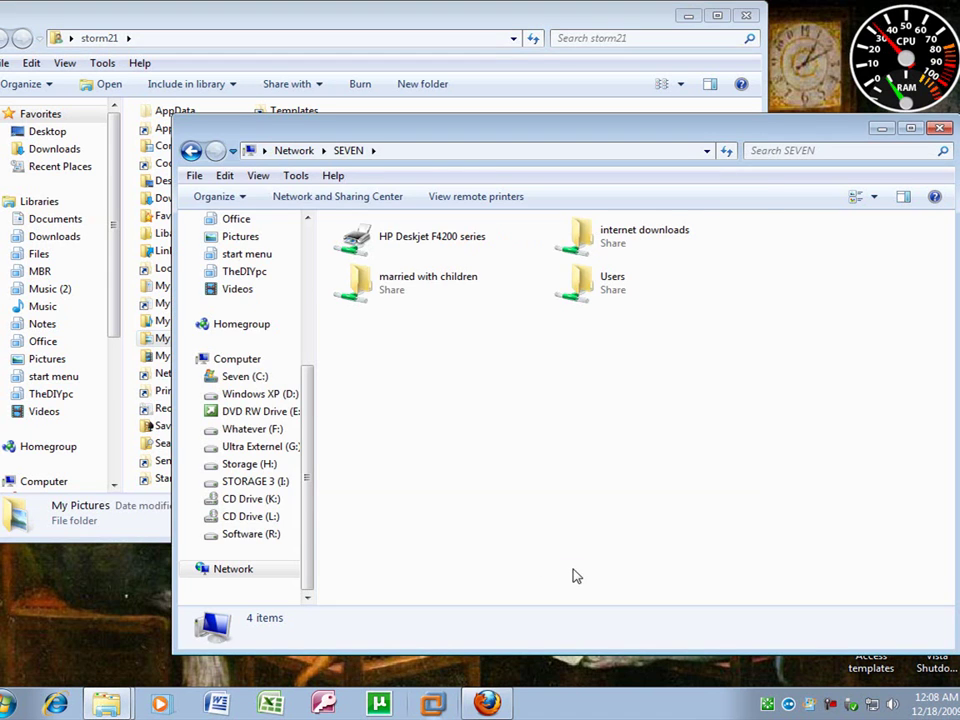
click(137, 520)
right_click(189, 344)
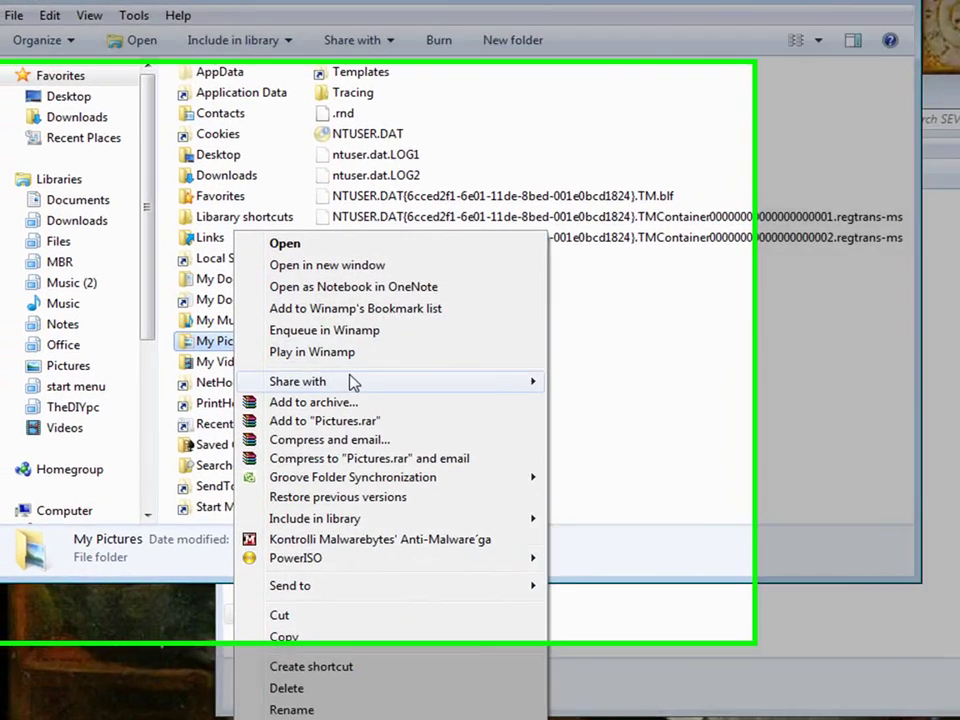
mouse_move(349, 381)
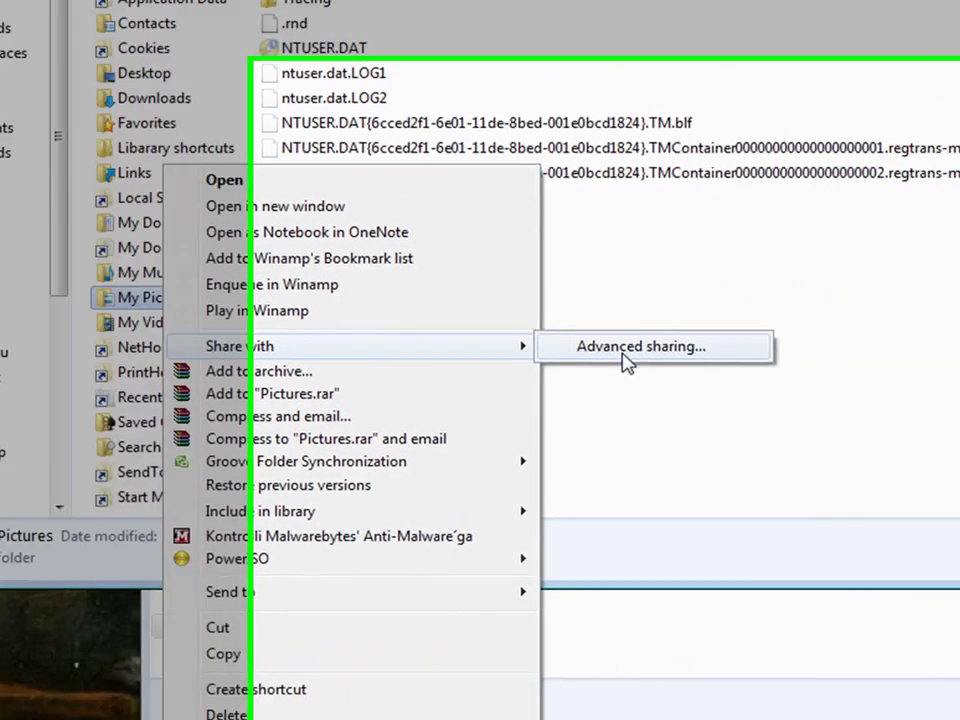
click(785, 400)
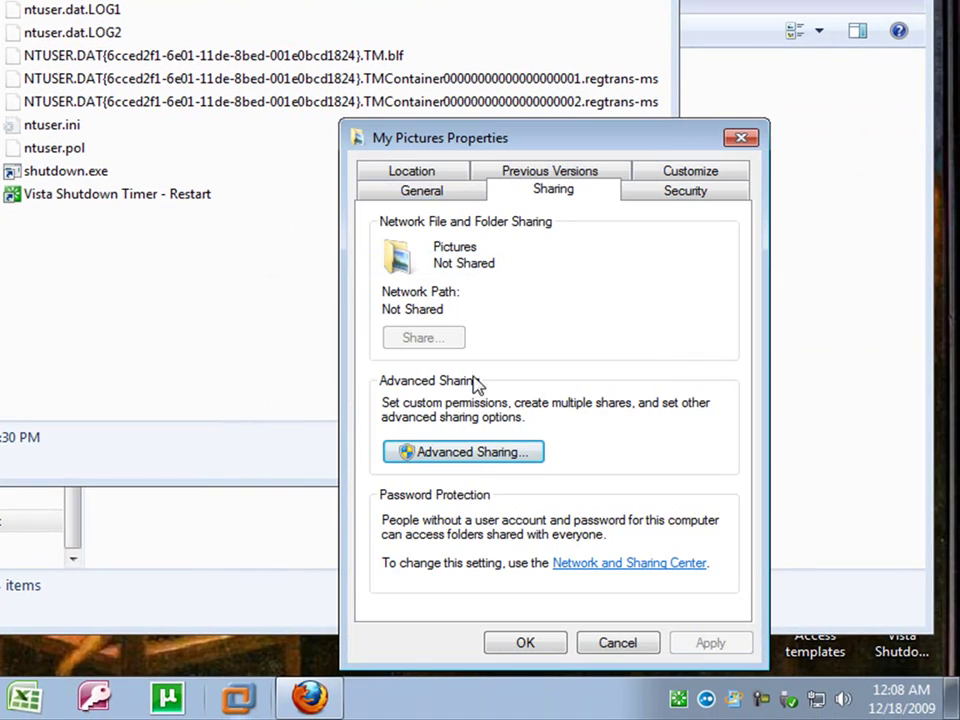
click(463, 453)
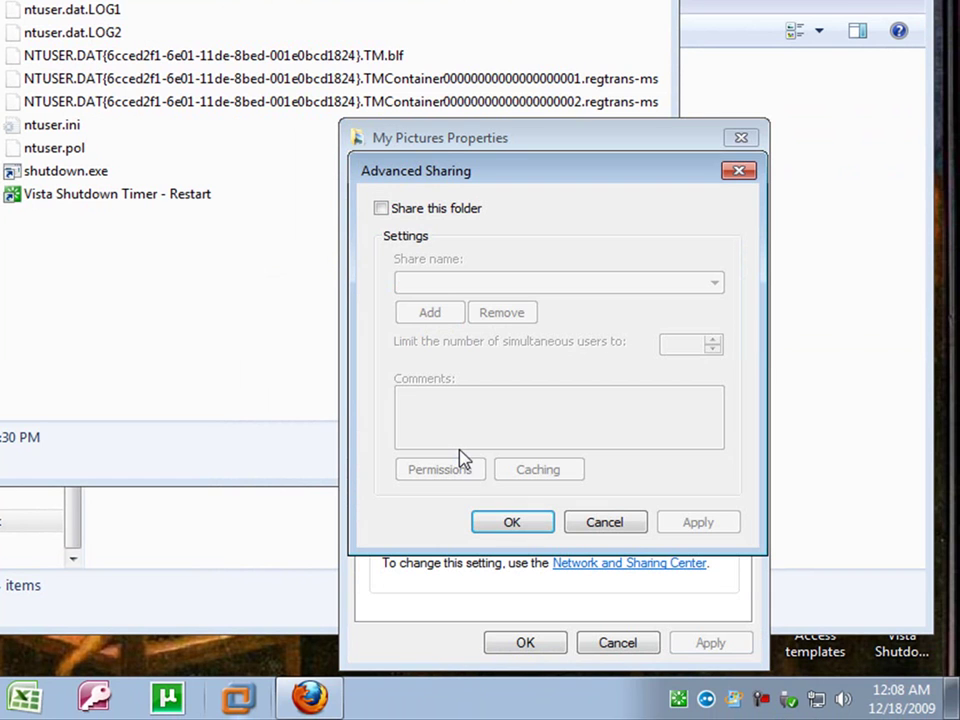
click(390, 212)
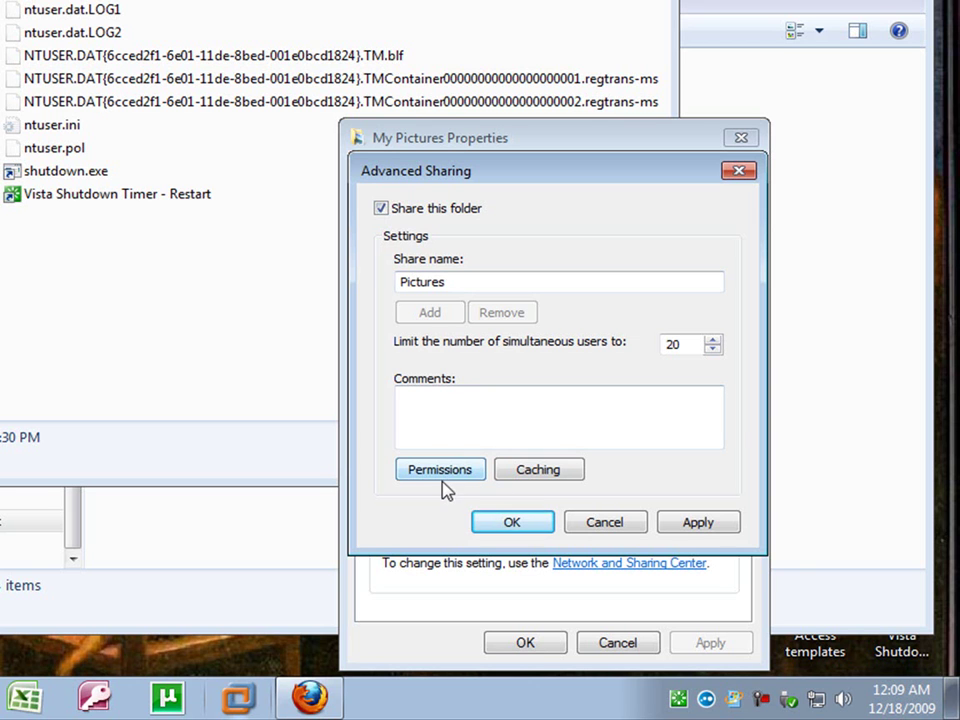
Open the share permissions for Pictures and allow Everyone the Change permission
click(442, 474)
drag(481, 198, 190, 56)
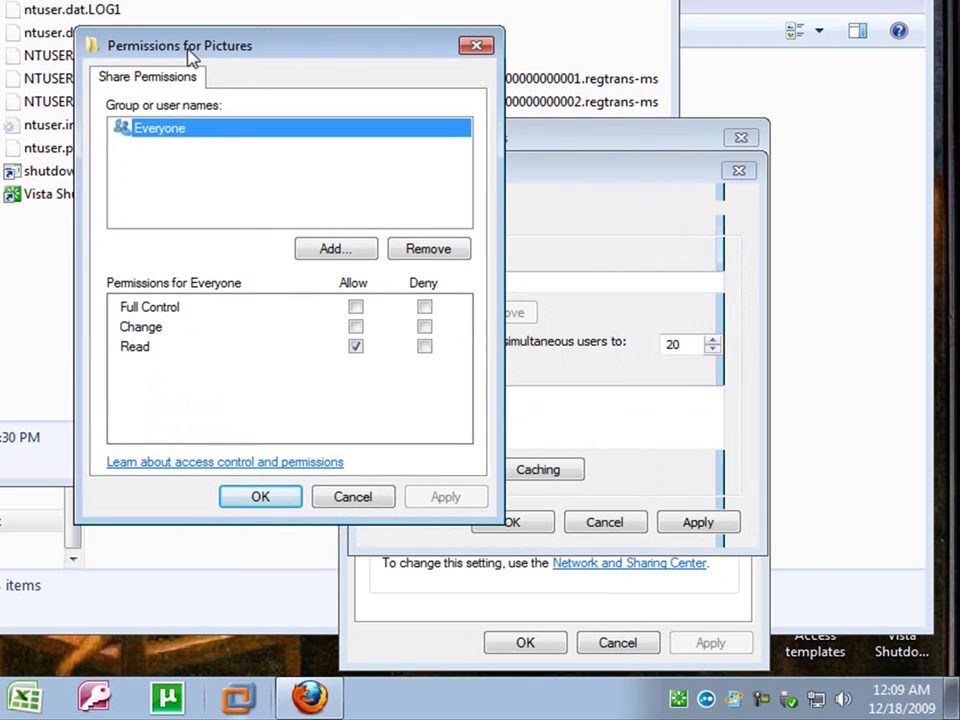
click(356, 326)
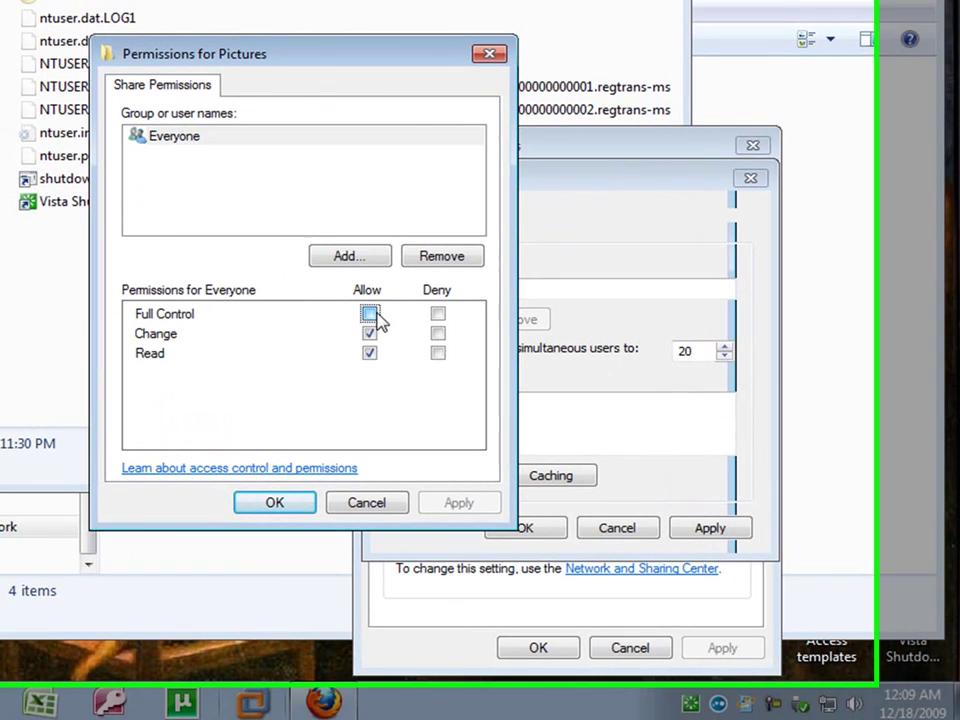
click(356, 307)
click(356, 307)
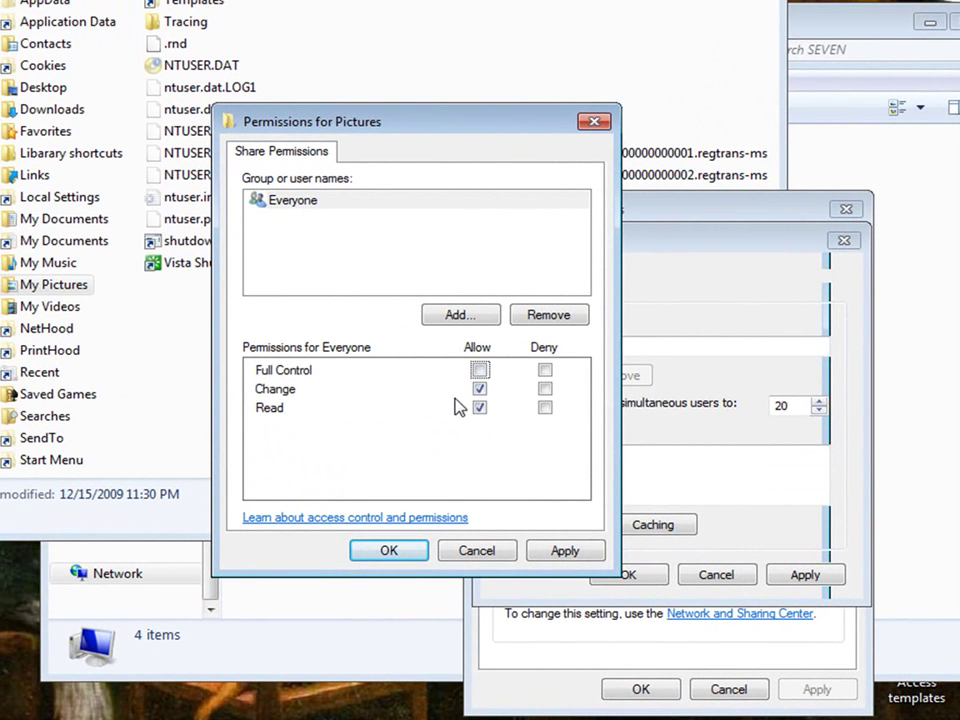
Try different Allow combinations of Full Control, Change and Read for Everyone
click(479, 389)
click(480, 409)
click(480, 409)
click(480, 408)
click(480, 408)
click(480, 370)
click(481, 370)
click(480, 389)
Allow Everyone Full Control on the Pictures share, apply the sharing settings and close the folder's properties
click(480, 371)
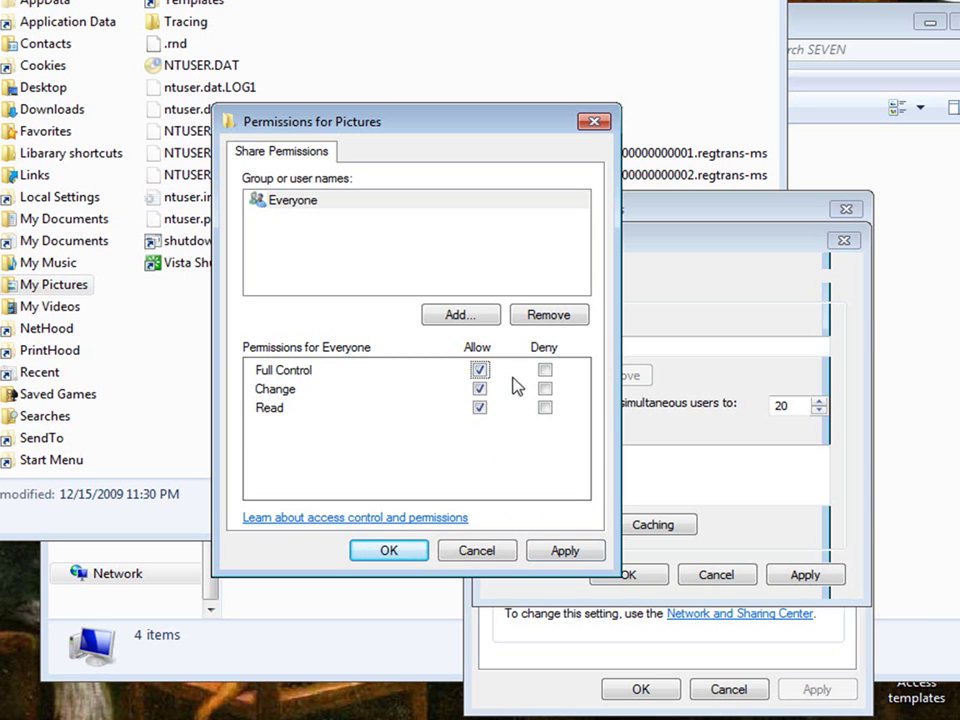
click(560, 551)
click(410, 552)
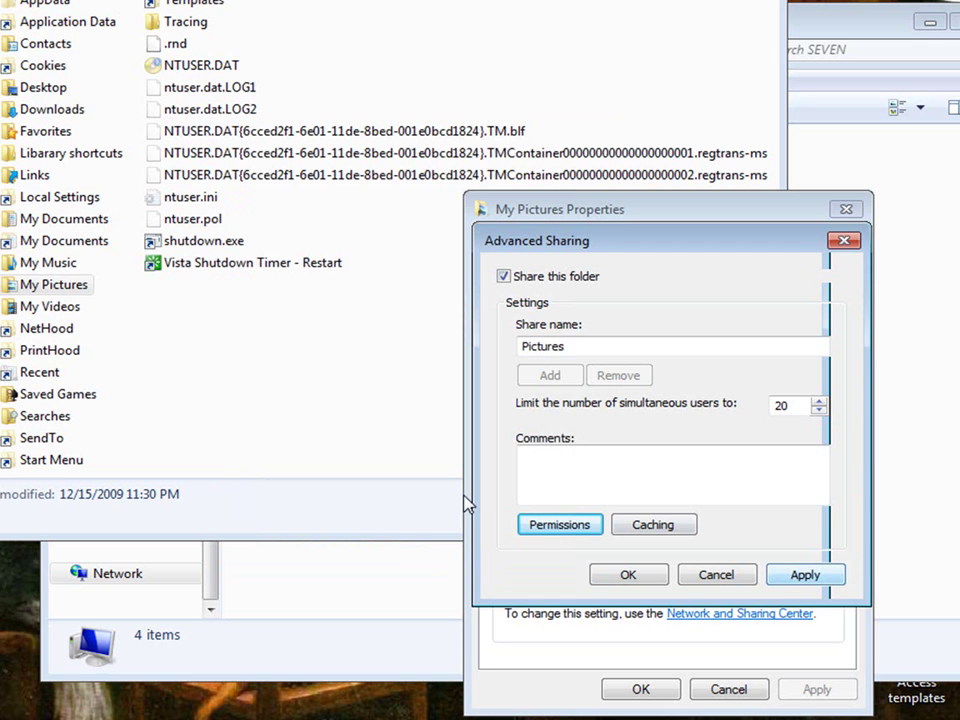
click(786, 580)
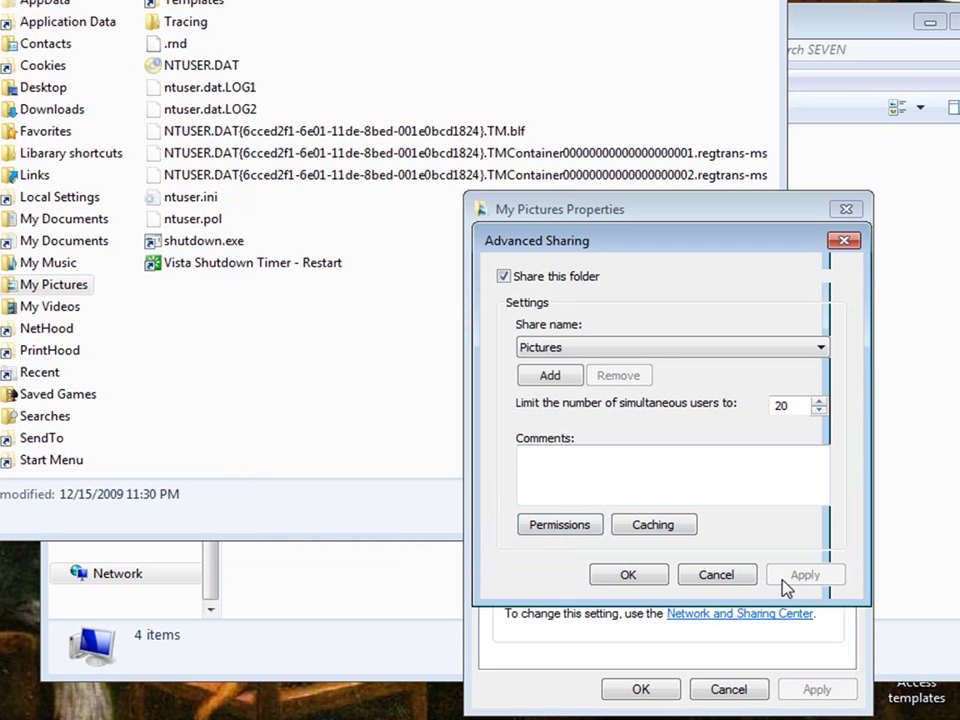
click(630, 578)
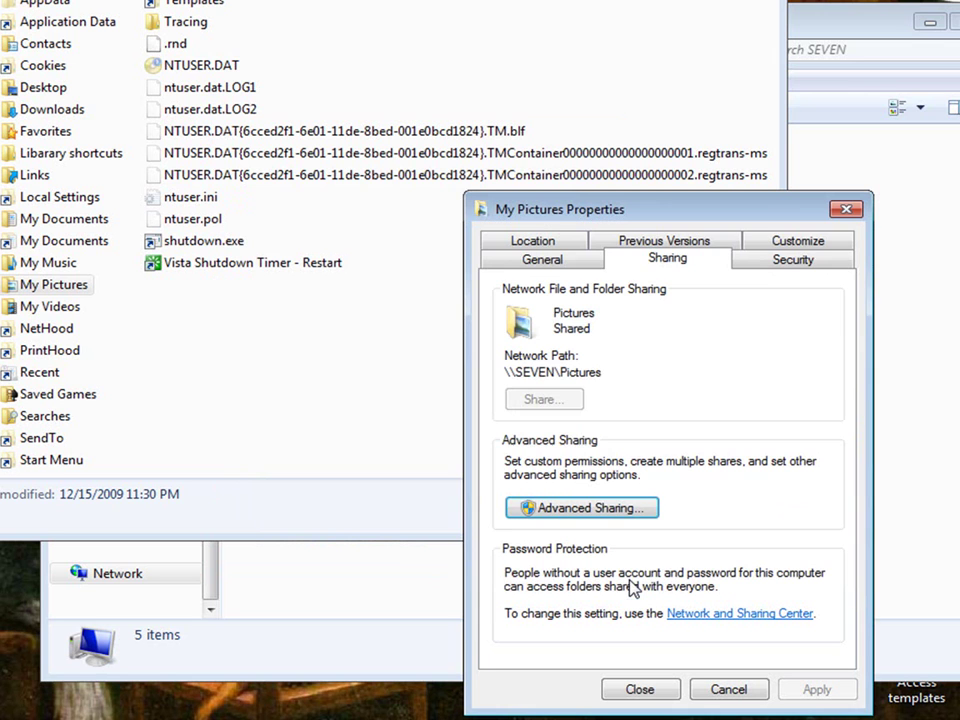
click(641, 689)
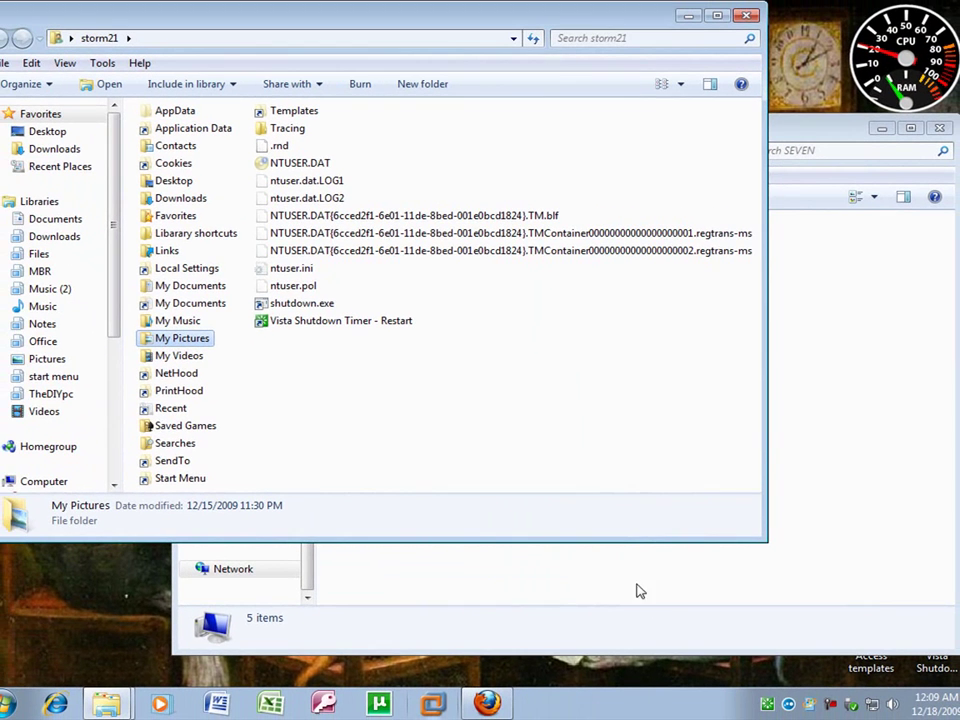
Browse the network to the computer SEVEN and open its shared Pictures folder
click(8, 704)
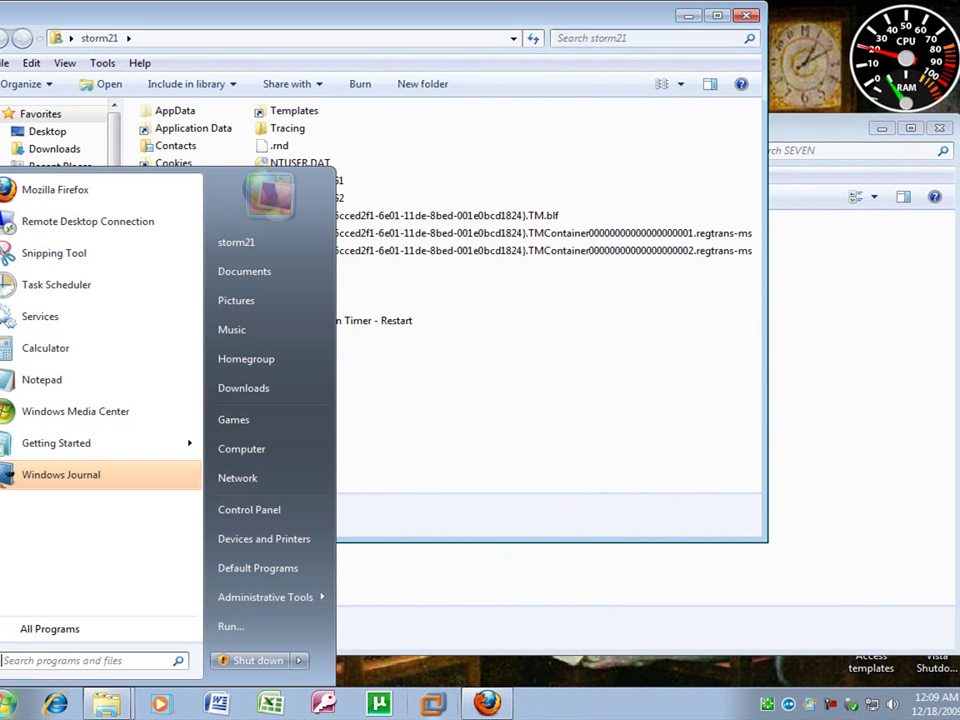
click(288, 482)
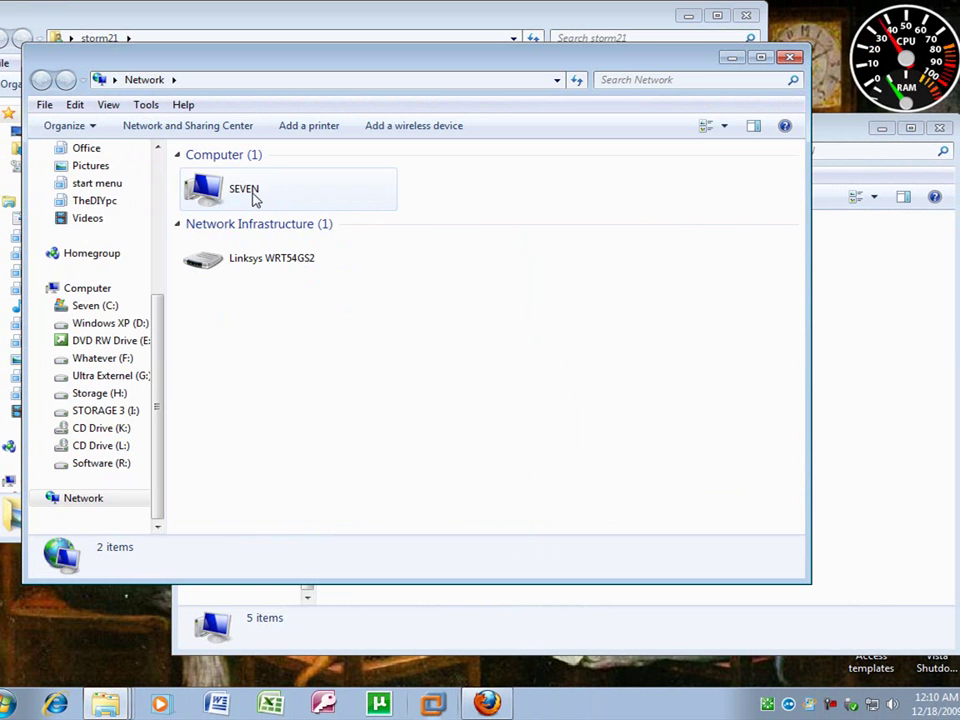
double_click(244, 190)
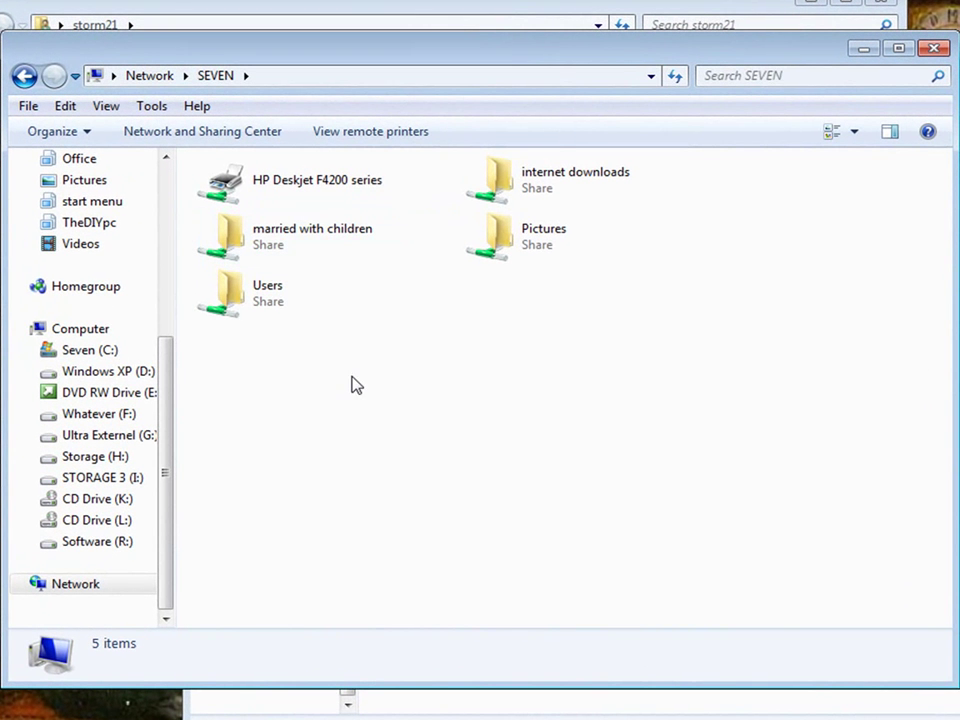
double_click(537, 257)
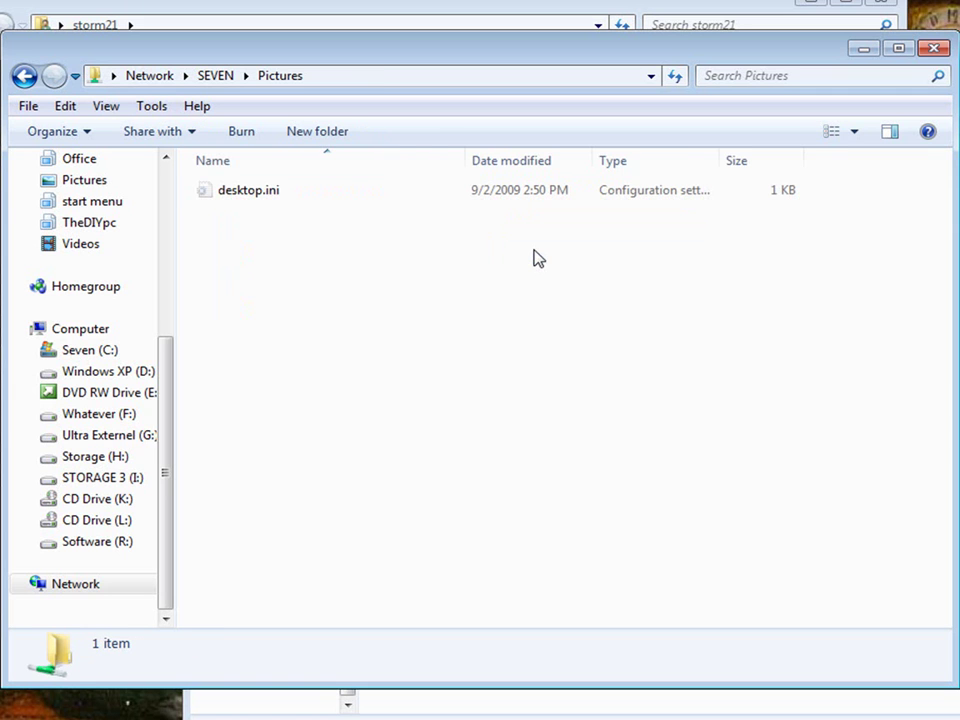
Create a new folder named pics inside the shared Pictures folder
right_click(347, 279)
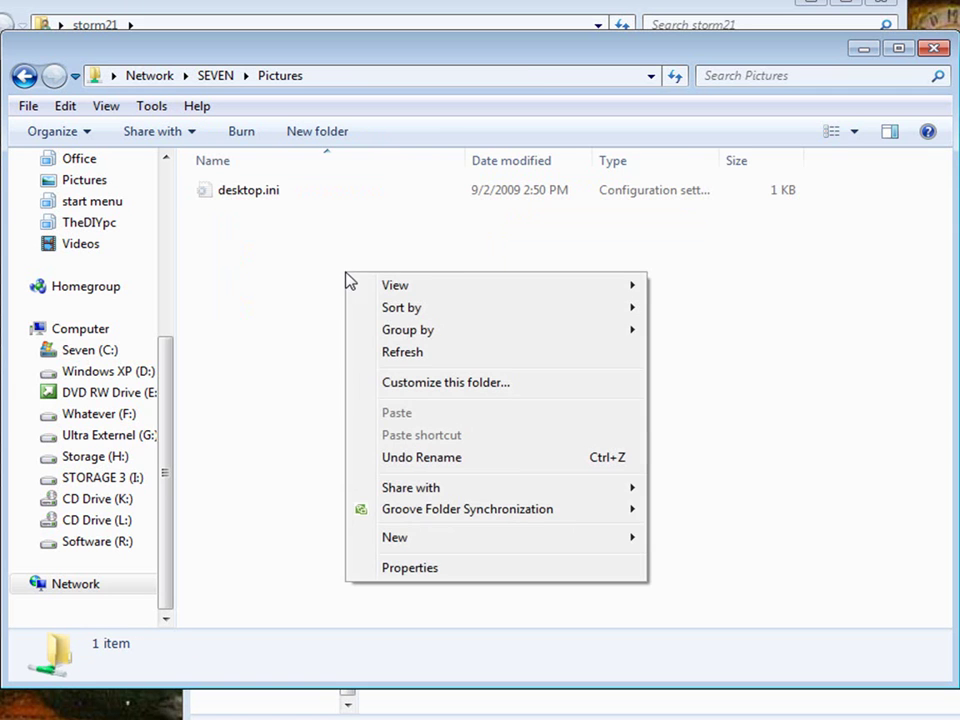
click(333, 284)
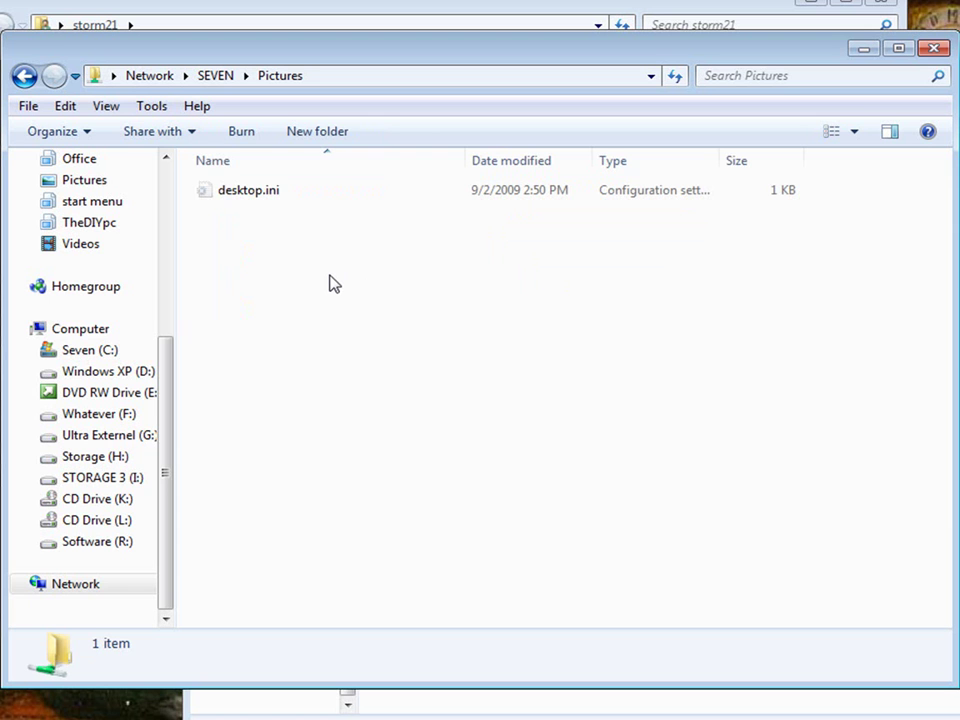
right_click(333, 284)
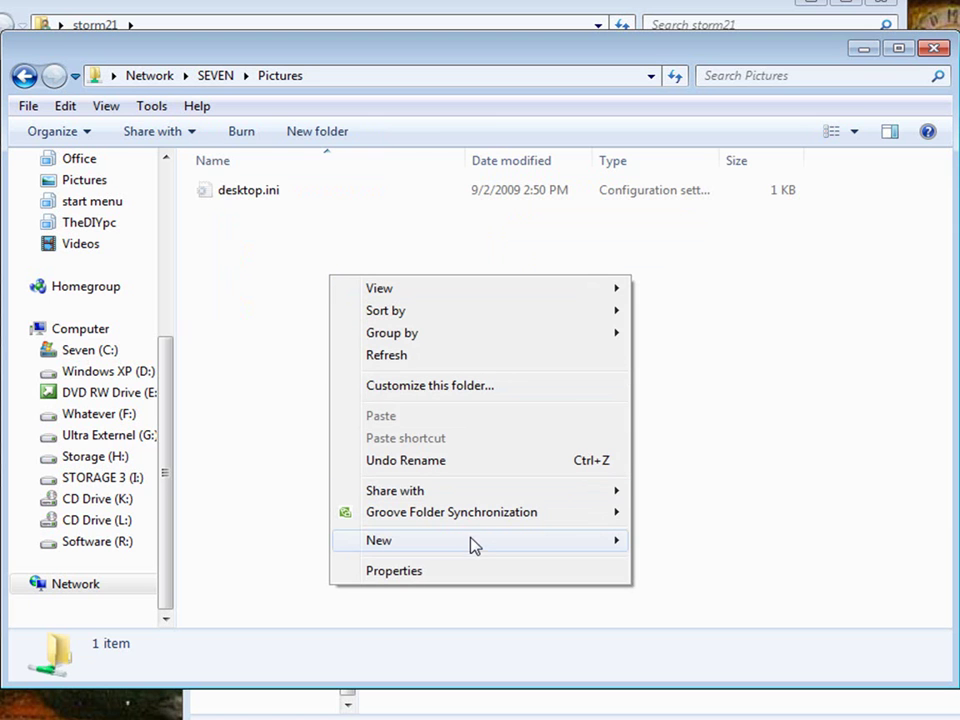
mouse_move(471, 543)
click(744, 221)
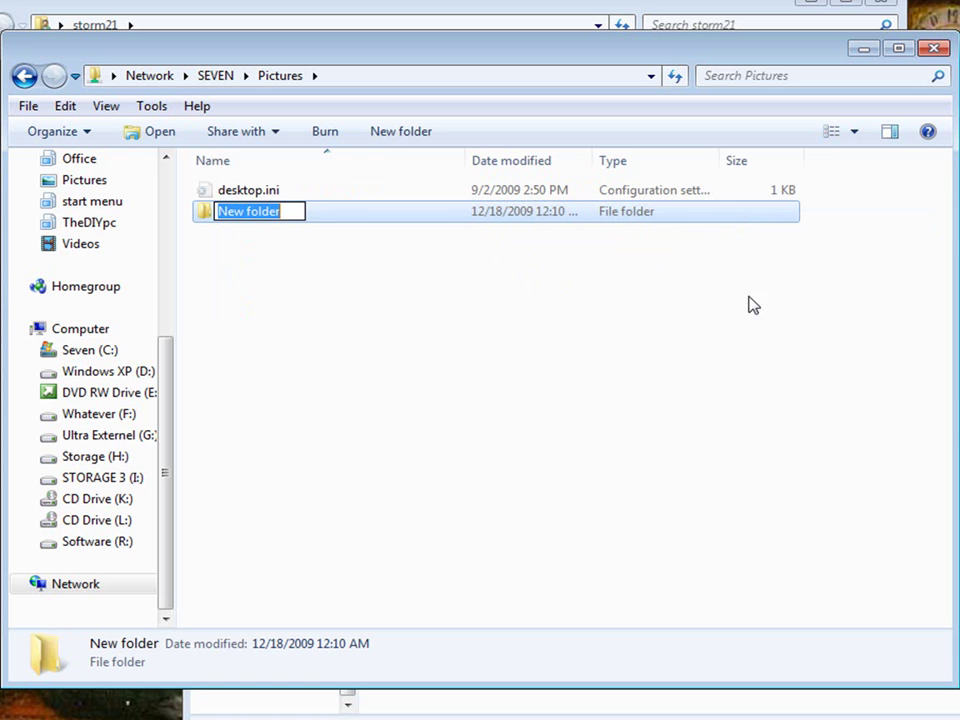
text(pics)
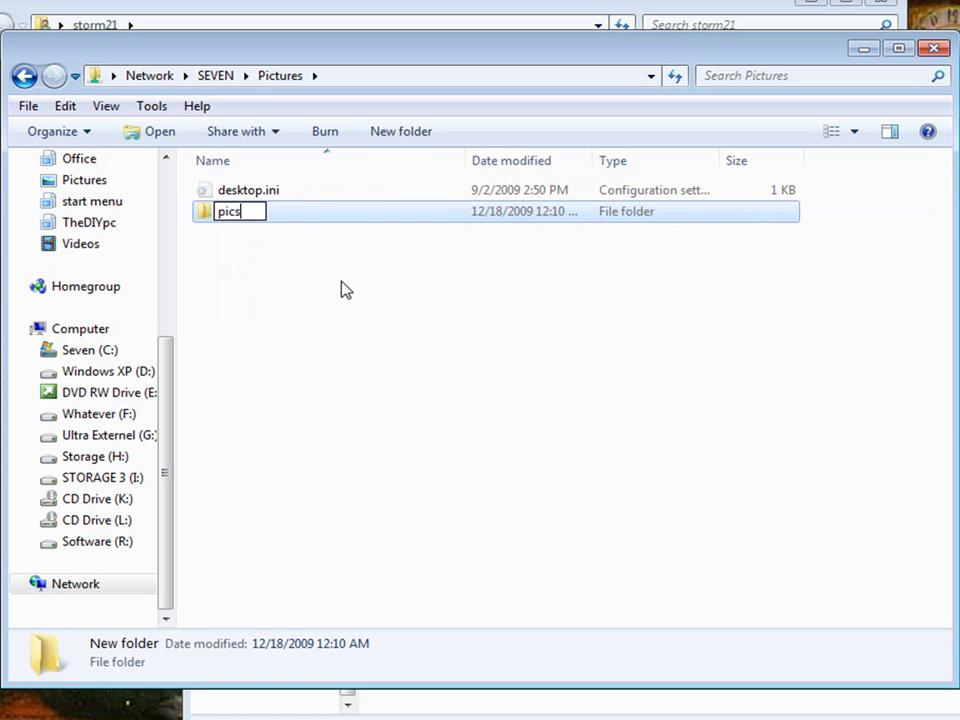
key(Return)
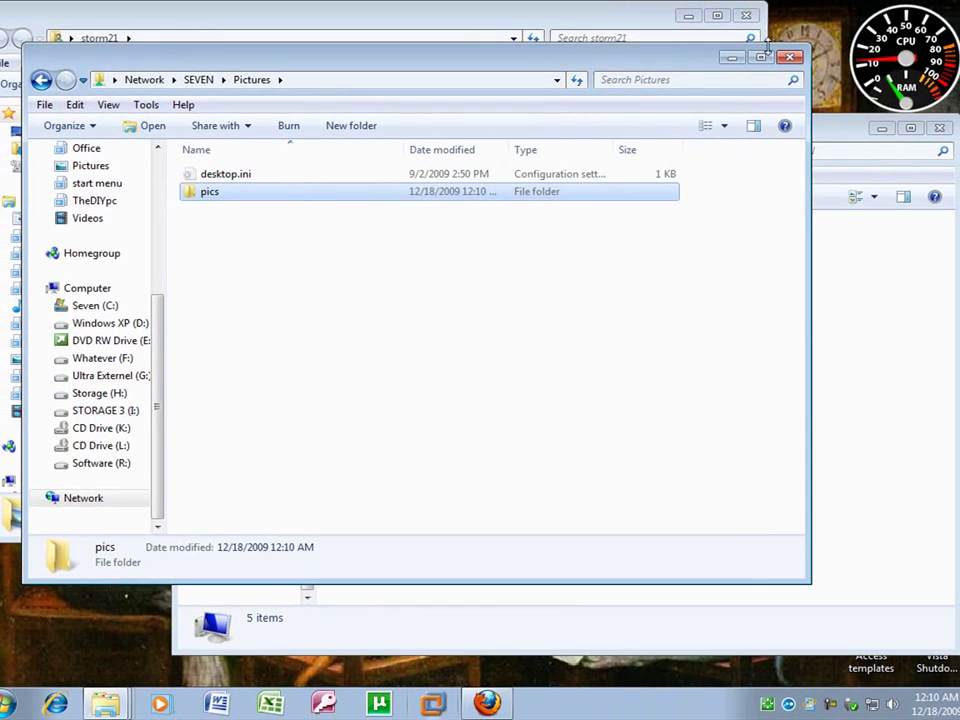
Close the shared Pictures and user folder windows and open the Music library
click(789, 57)
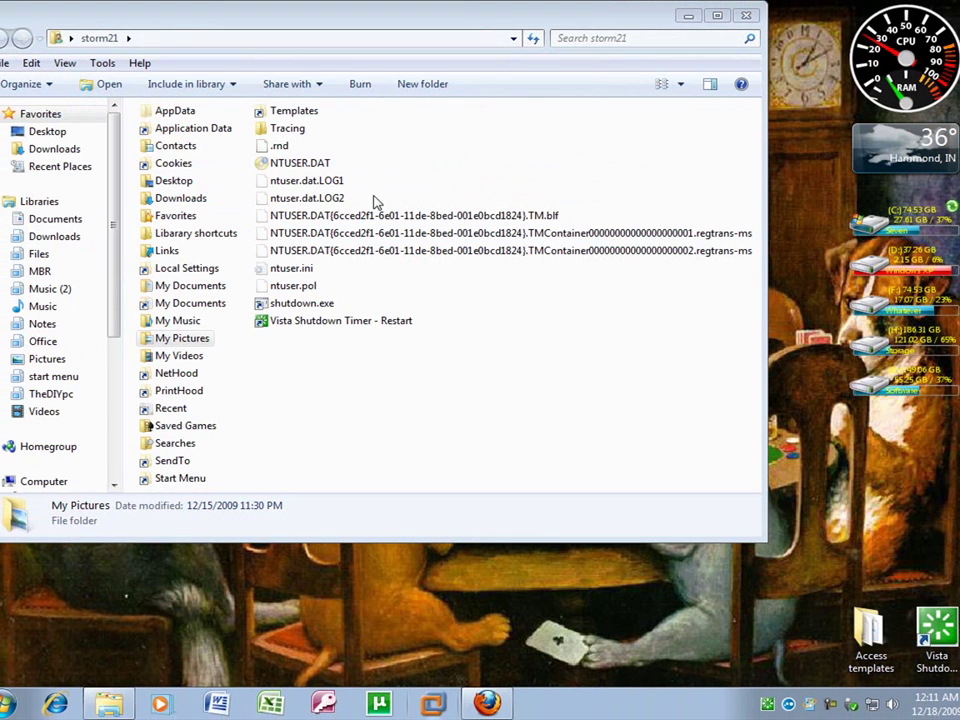
click(745, 16)
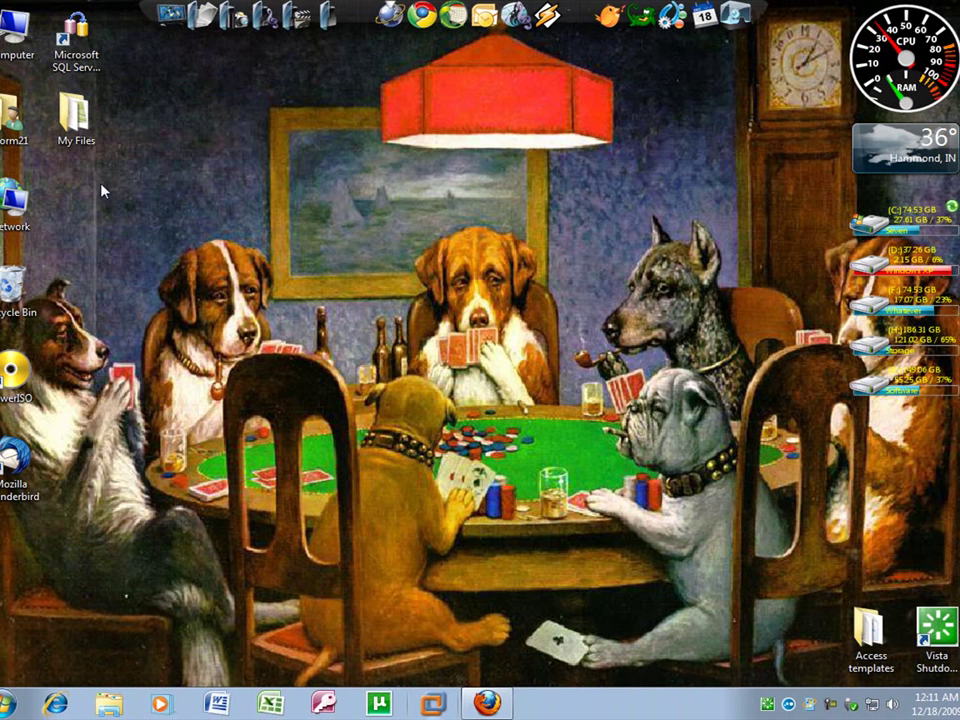
click(10, 703)
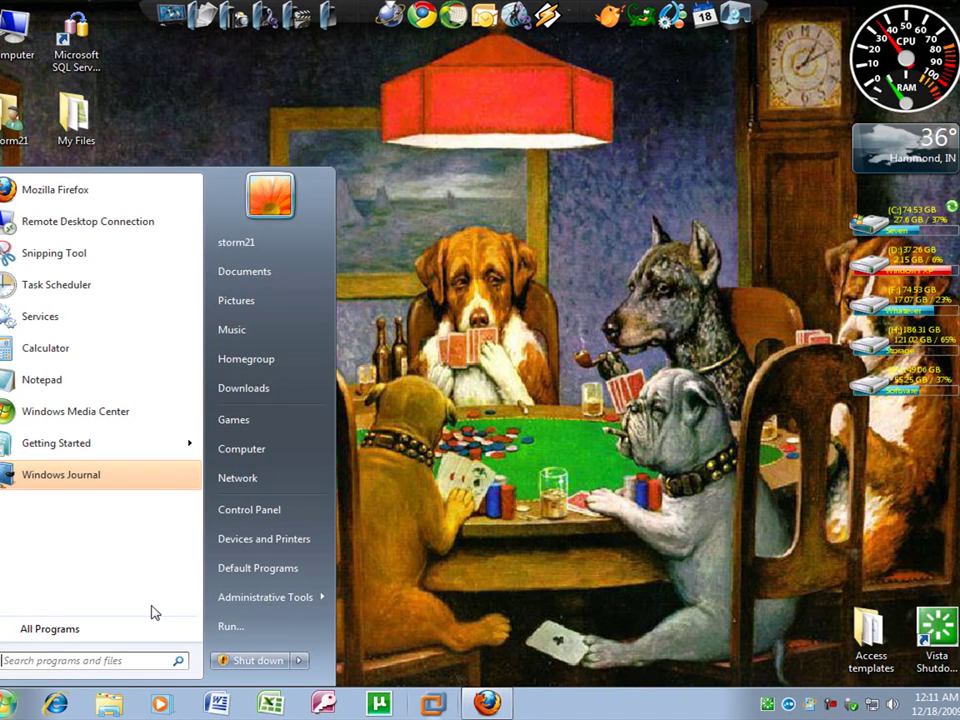
click(232, 329)
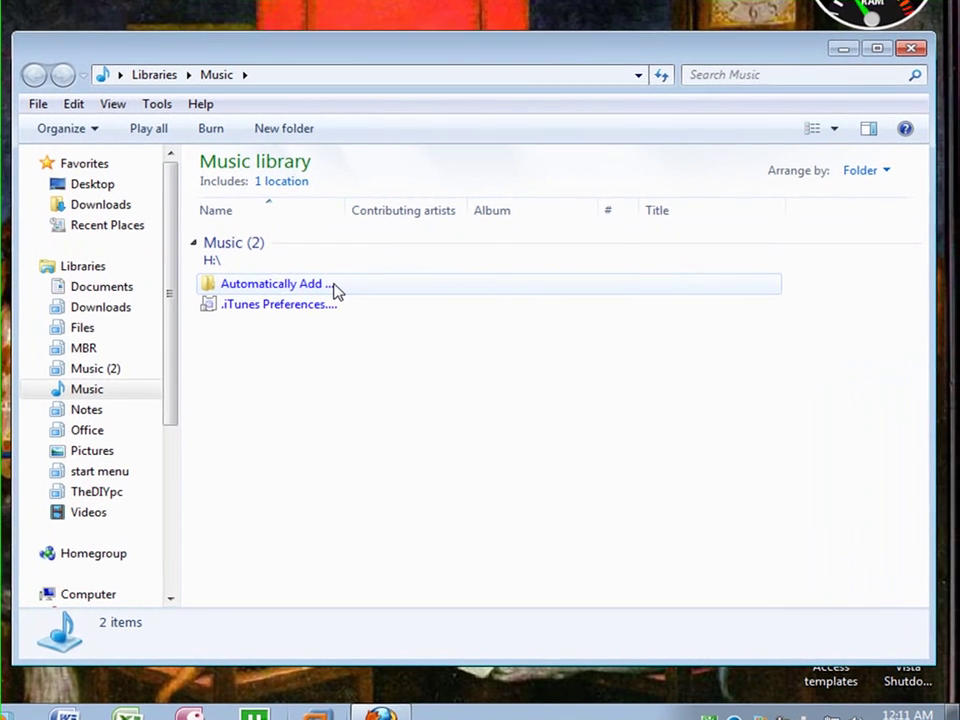
Share the Automatically Add to iTunes folder through Advanced Sharing and open its share permissions
click(334, 289)
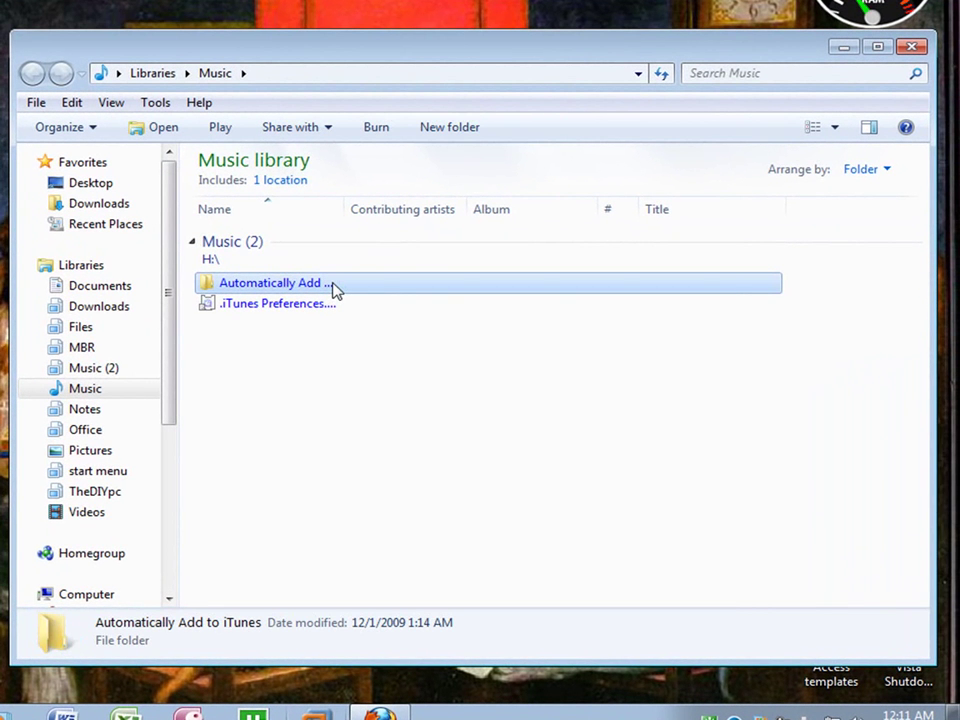
right_click(335, 289)
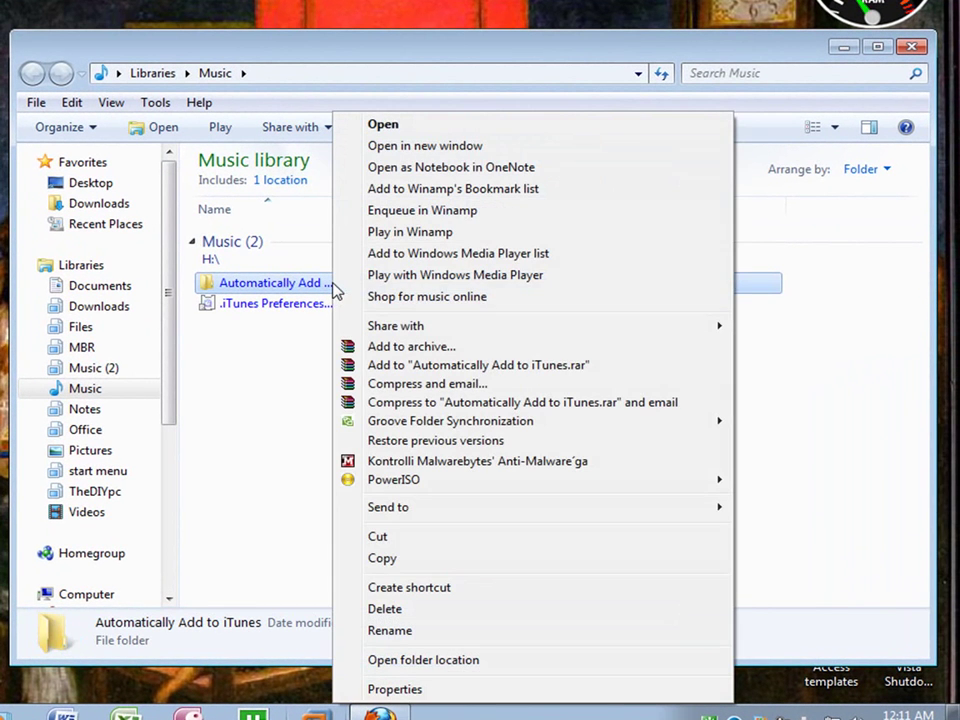
mouse_move(450, 326)
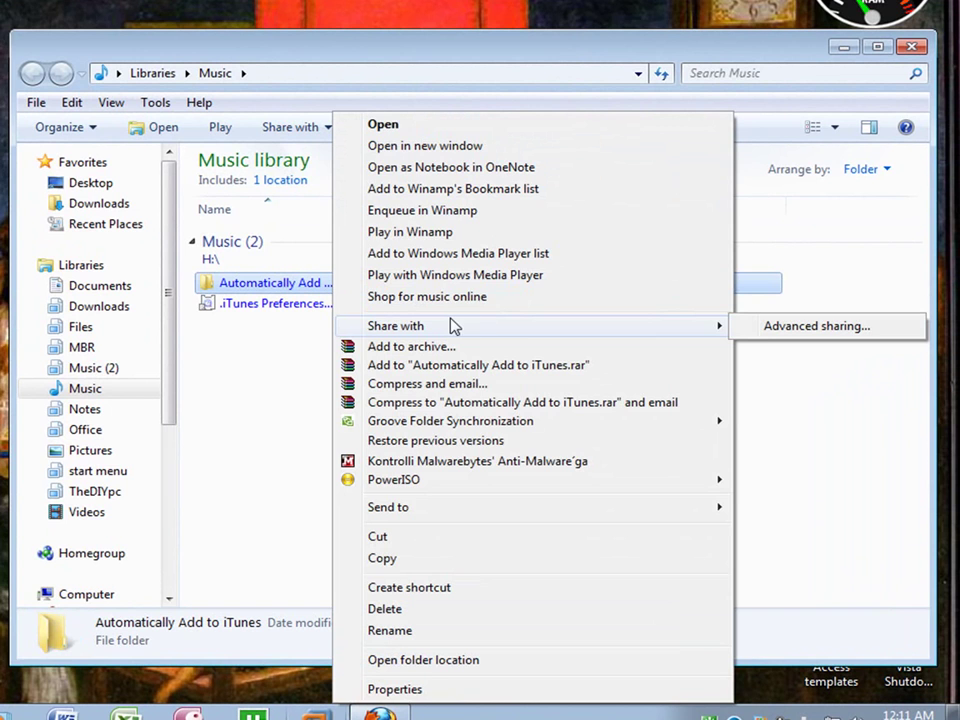
click(812, 329)
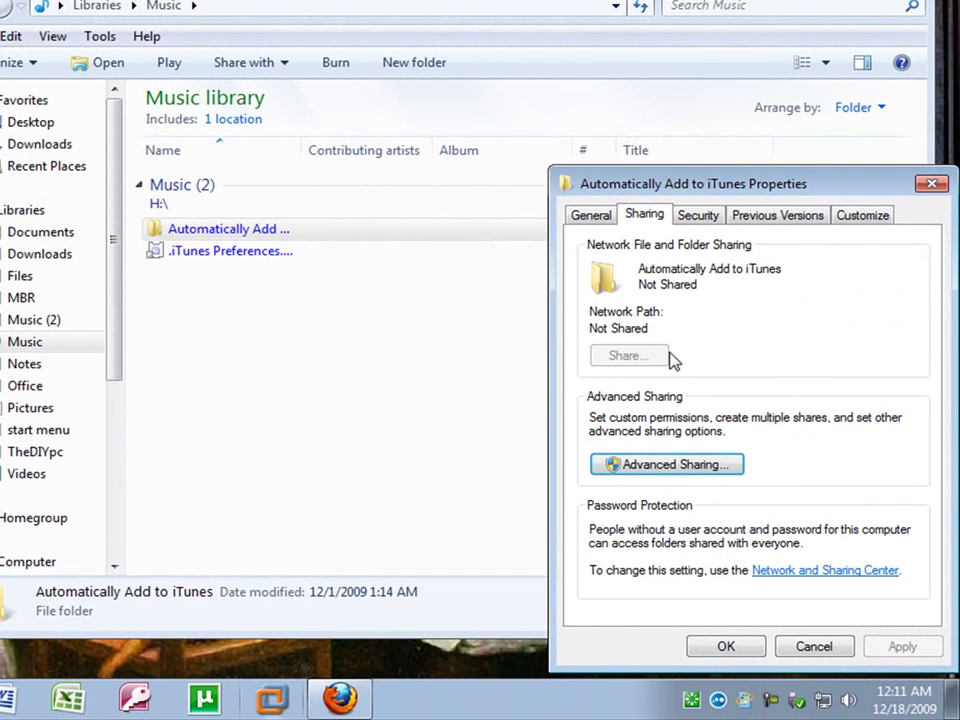
click(680, 462)
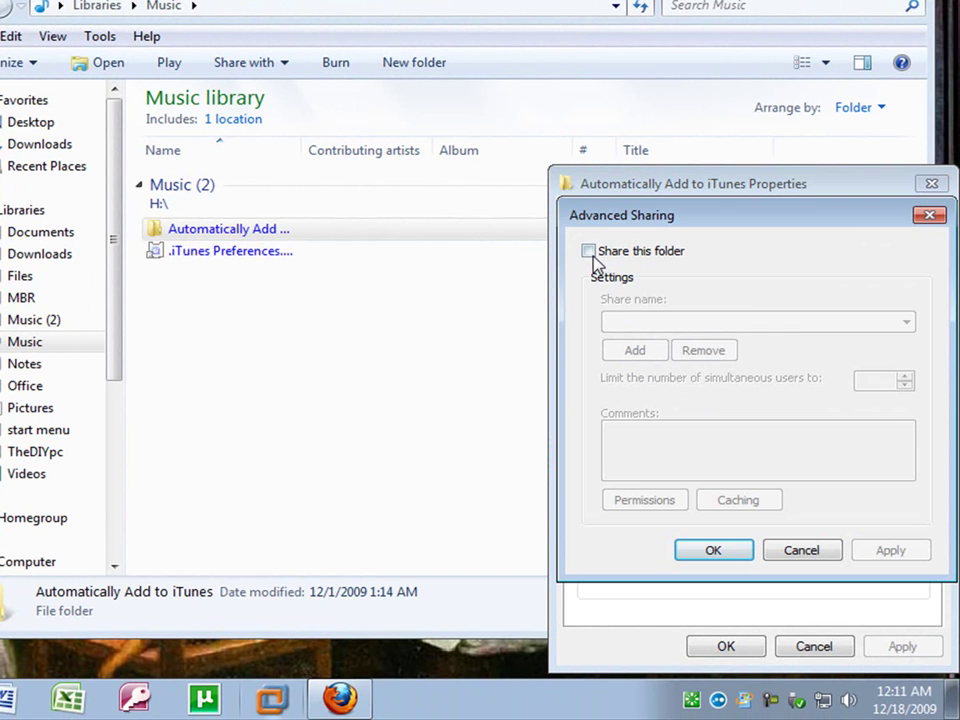
click(589, 253)
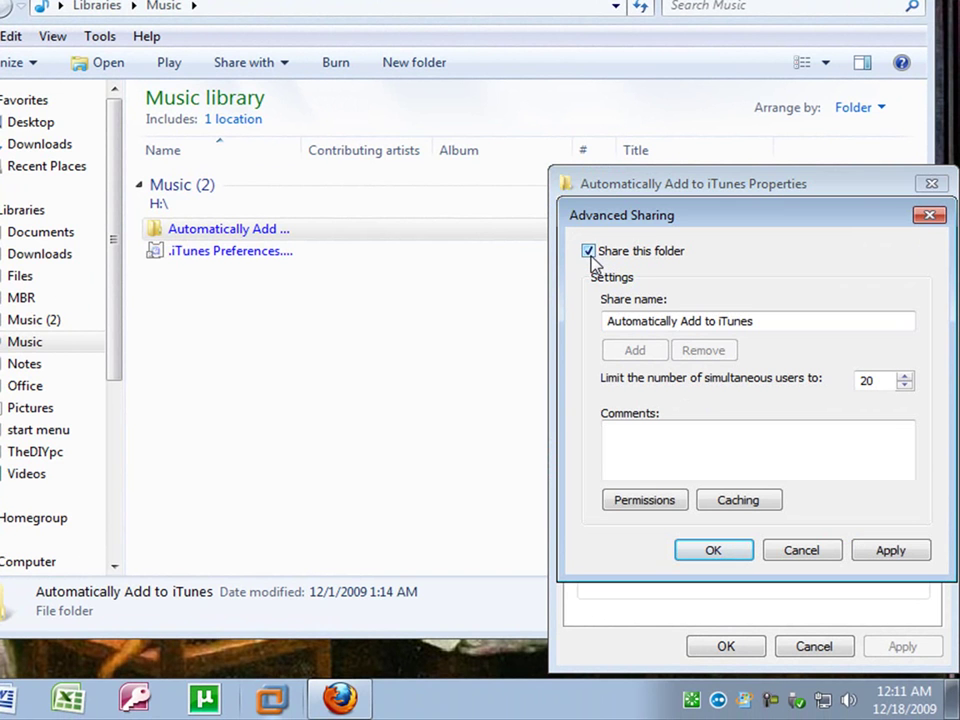
click(652, 499)
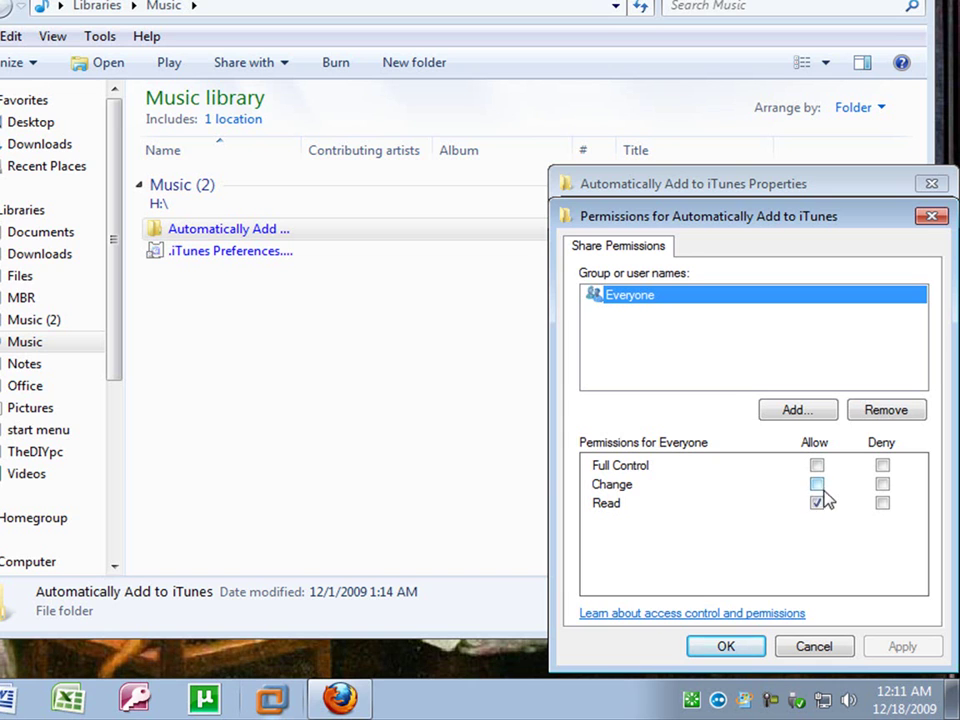
Try denying and allowing the Change permission for Everyone on the Automatically Add to iTunes share
click(882, 484)
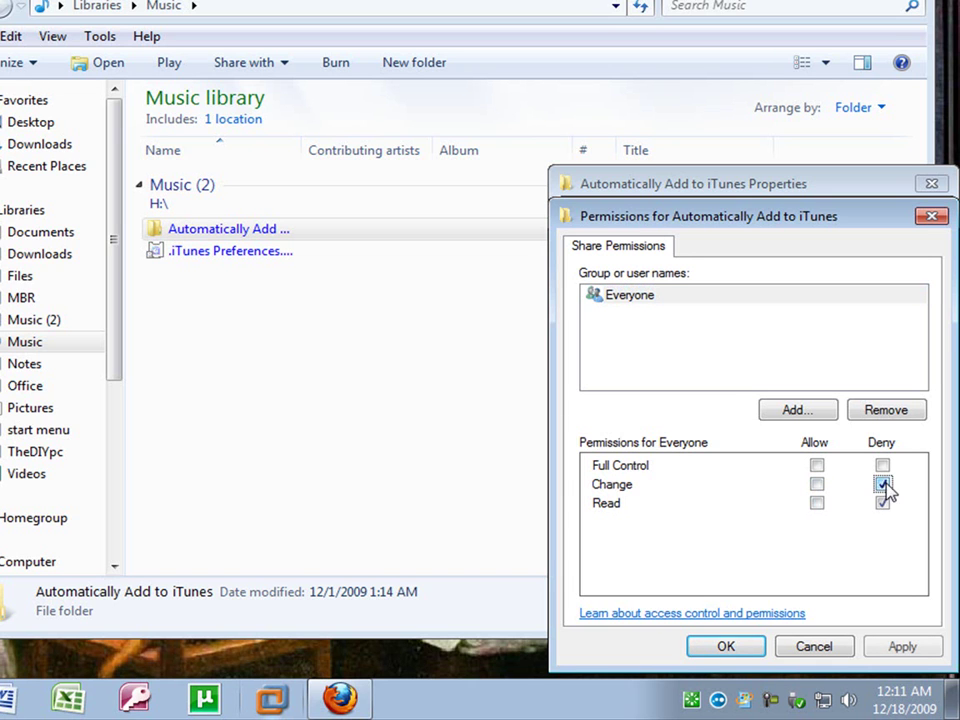
click(817, 484)
click(817, 484)
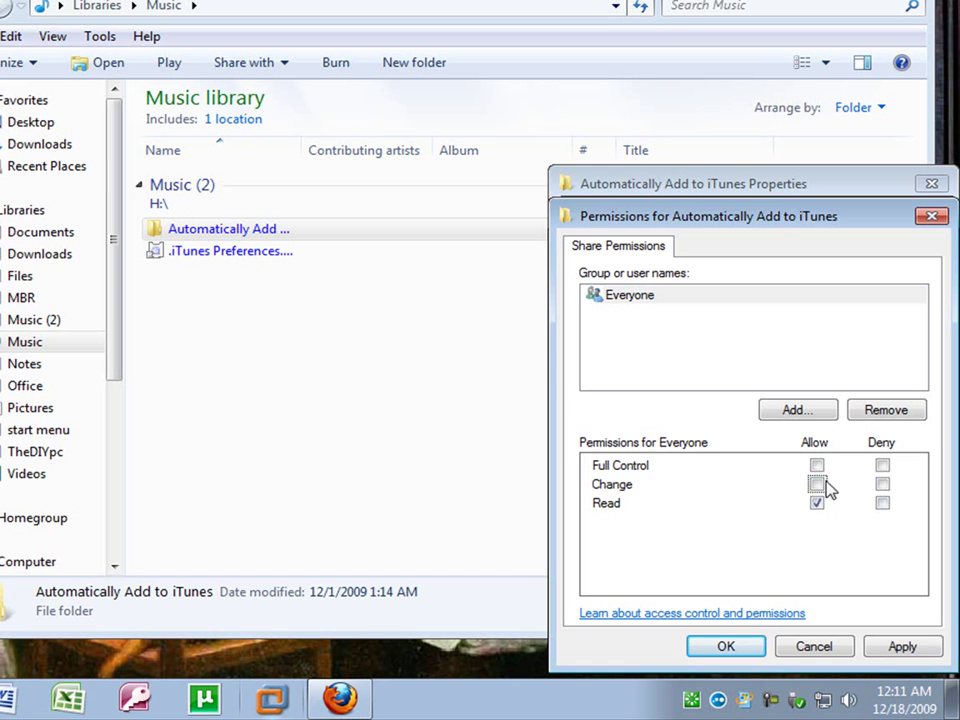
Apply the share permissions with only Read allowed for Everyone, apply the sharing settings and close the folder's properties
drag(696, 216, 355, 42)
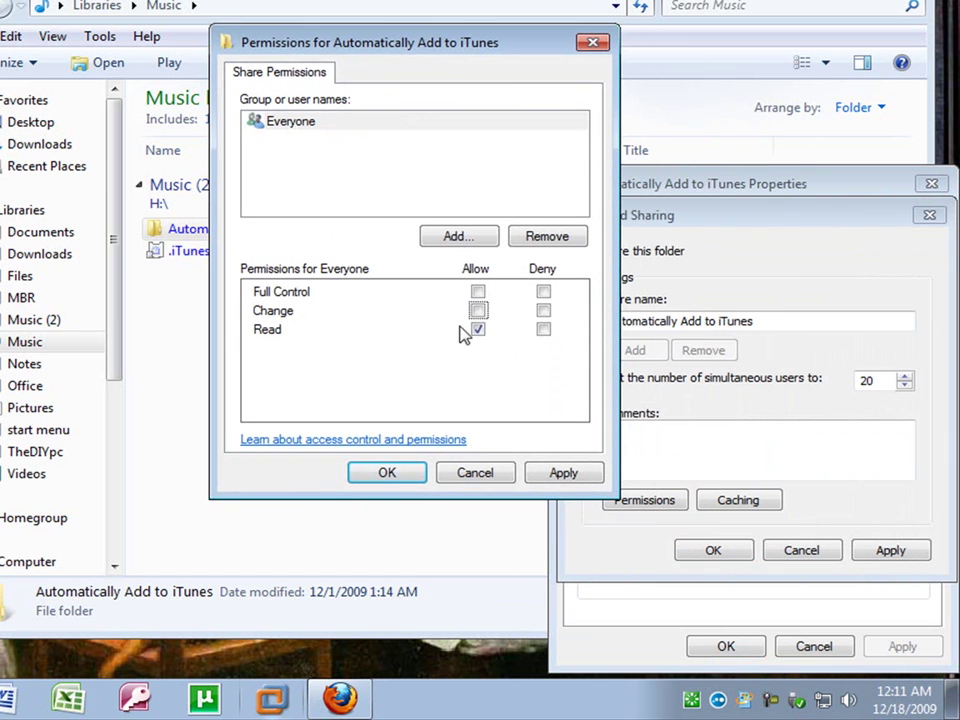
click(563, 473)
click(385, 474)
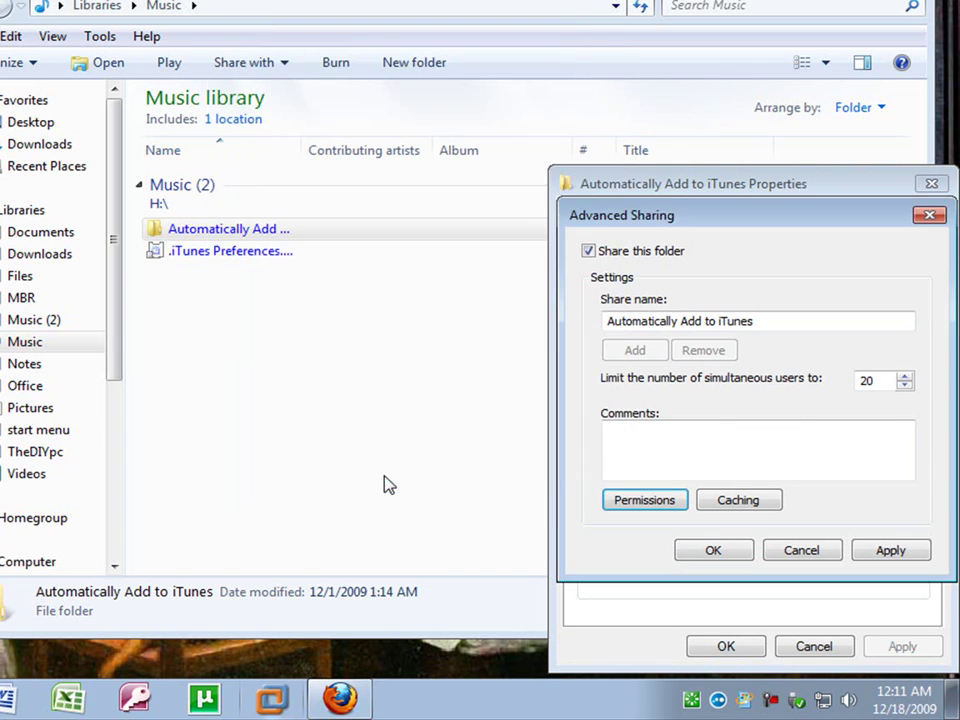
click(895, 558)
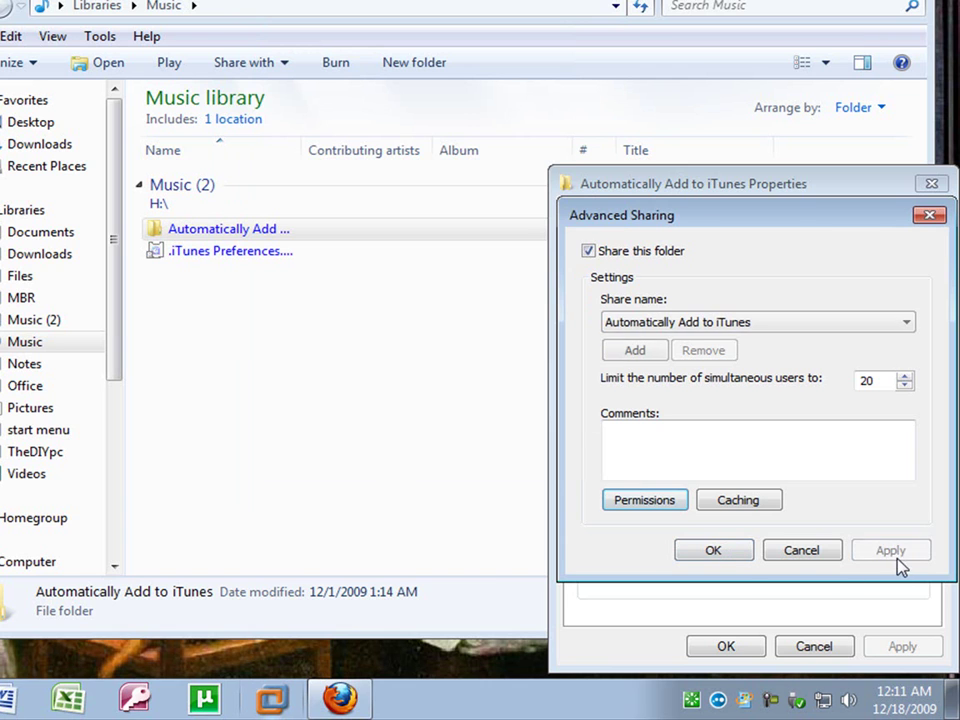
click(727, 558)
click(726, 646)
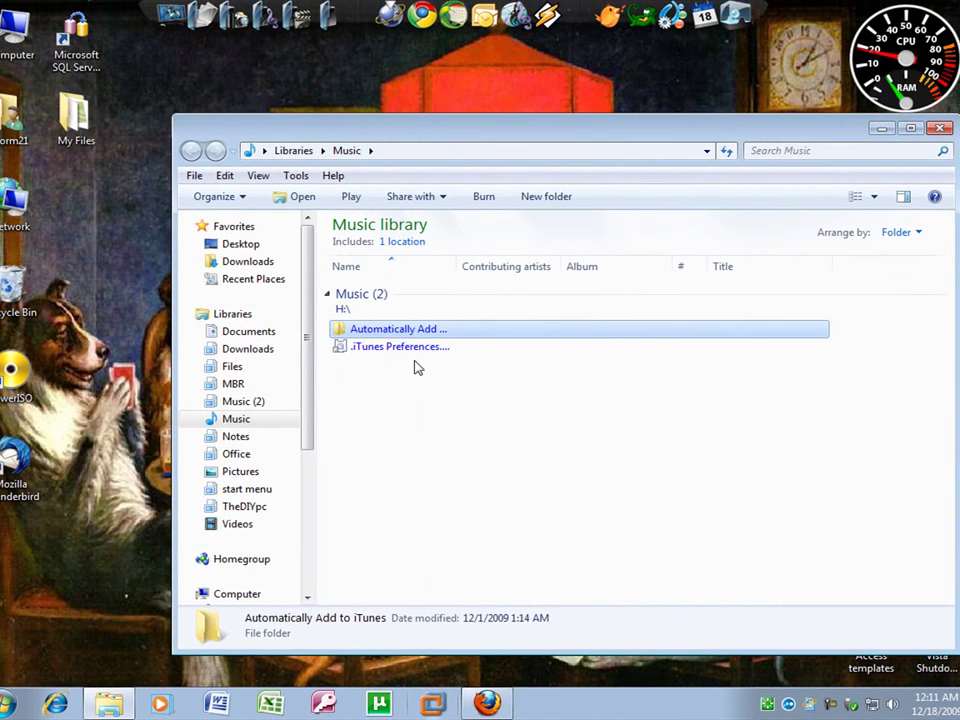
Browse the network to the computer SEVEN to view its shared folders
click(16, 703)
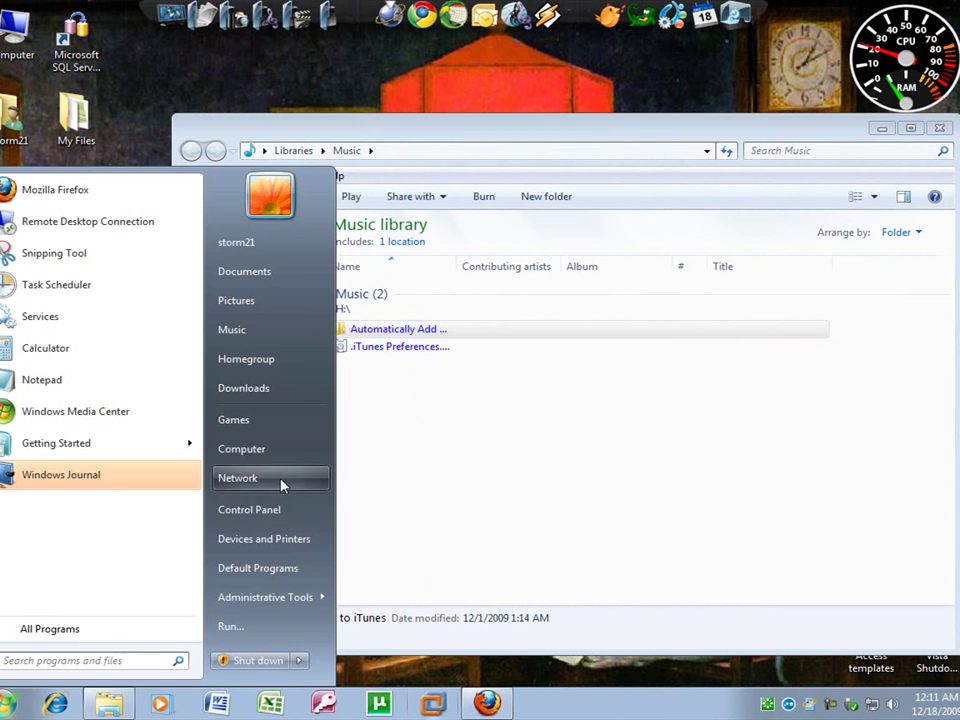
click(238, 478)
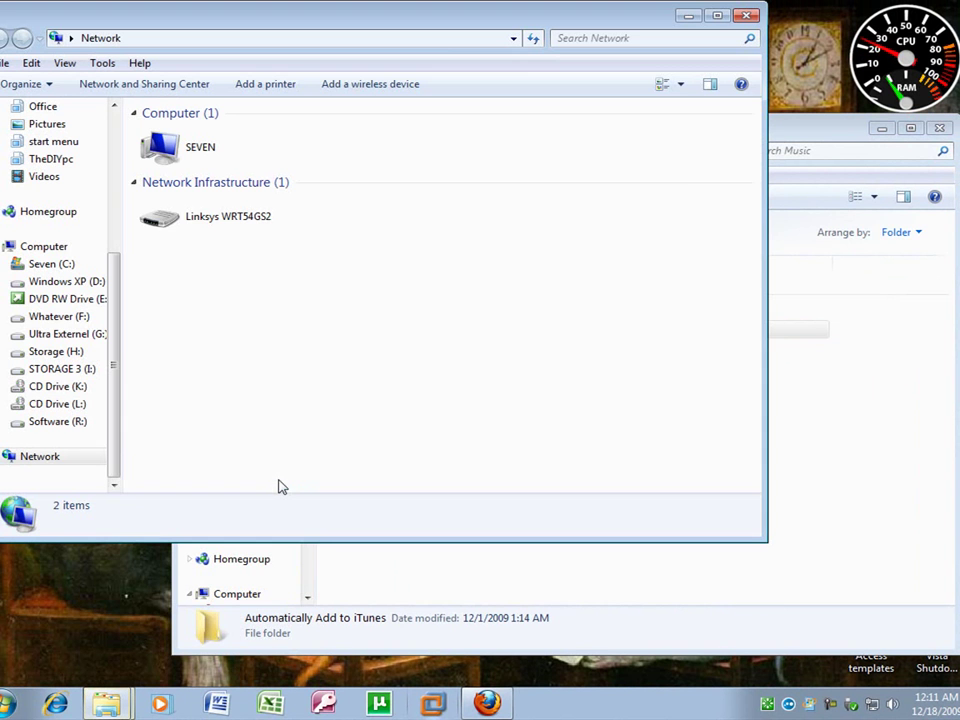
double_click(190, 160)
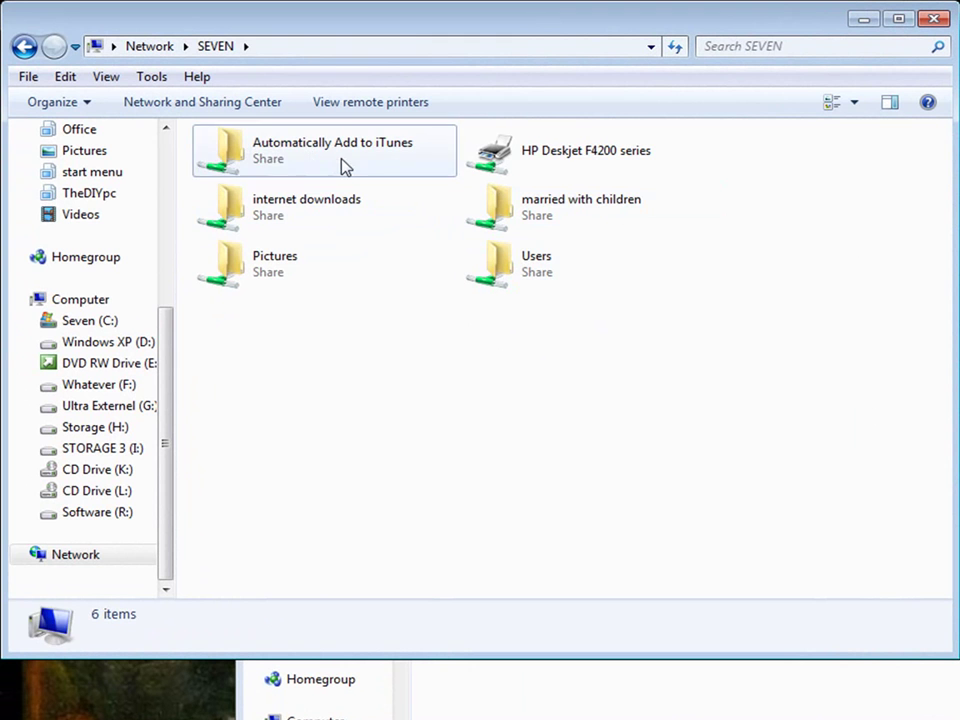
Open the shared Automatically Add to iTunes folder and try to create a new folder inside it
double_click(344, 166)
right_click(343, 165)
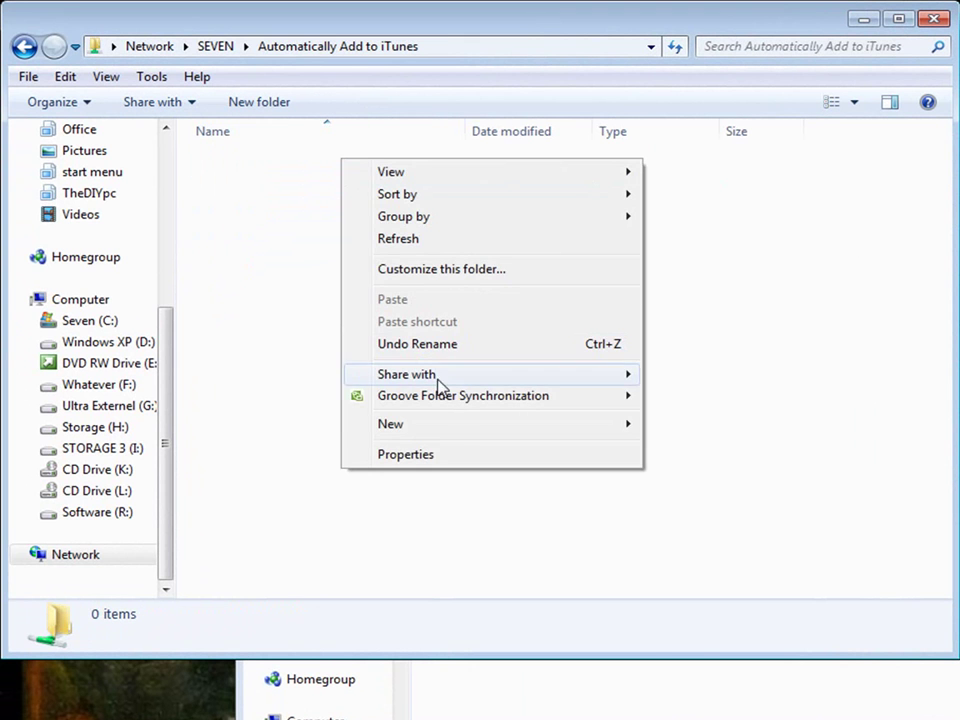
click(676, 426)
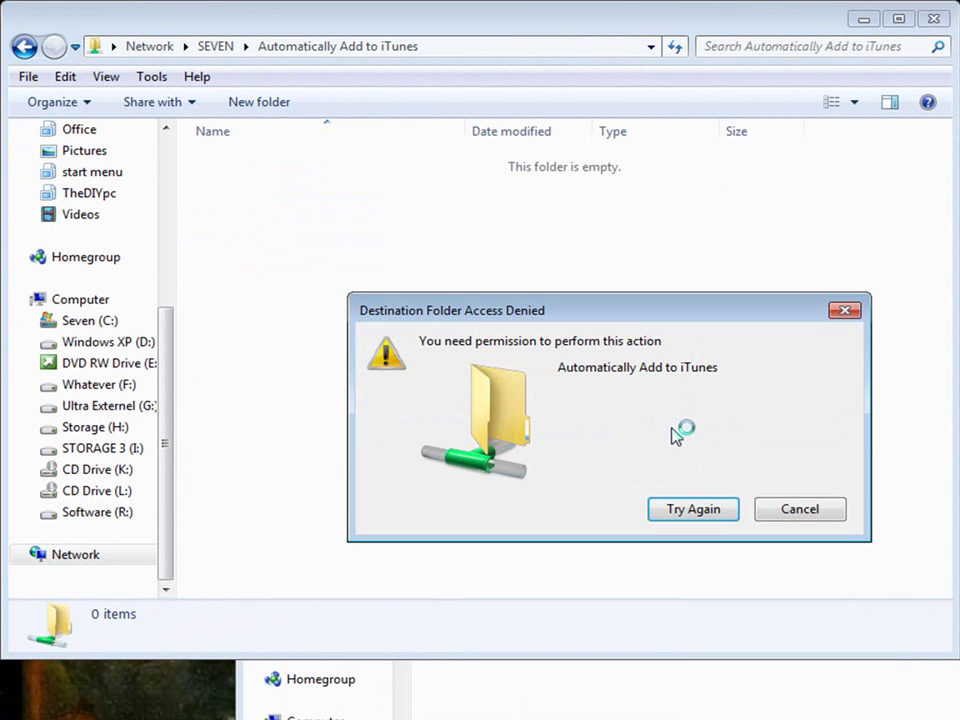